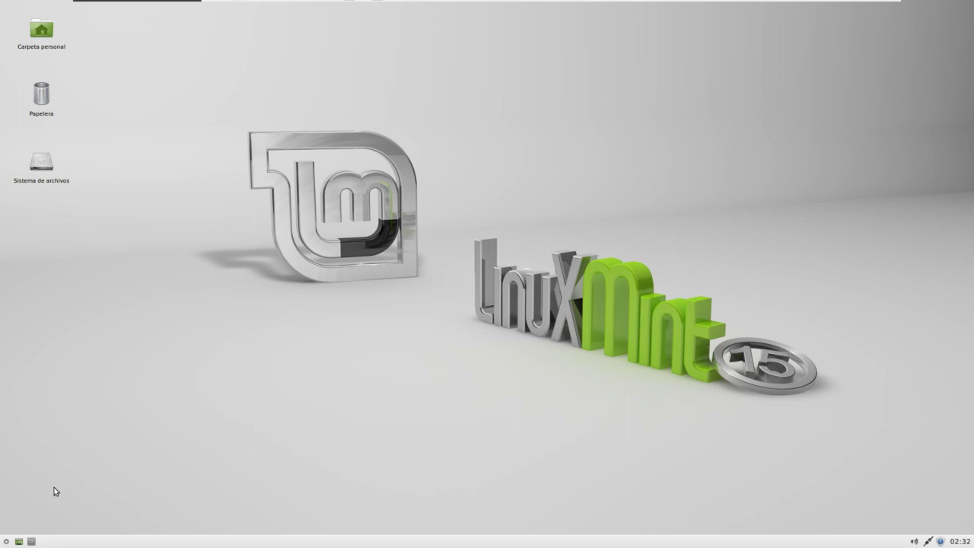
left_click(5, 542)
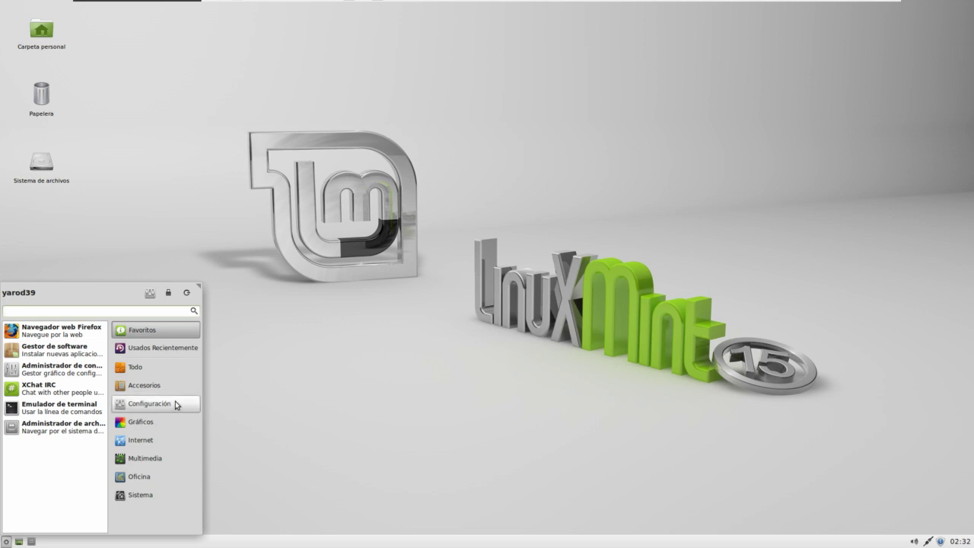
left_click(258, 388)
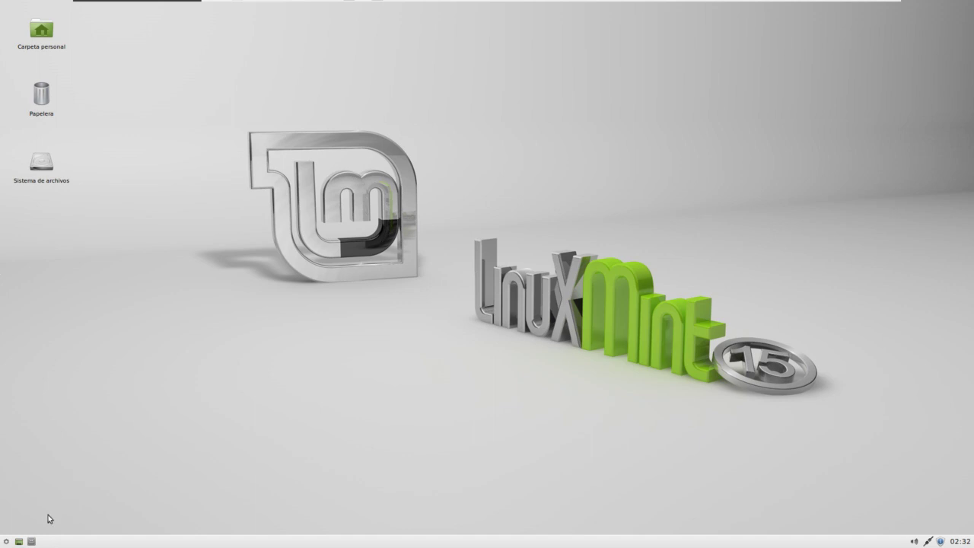
left_click(32, 541)
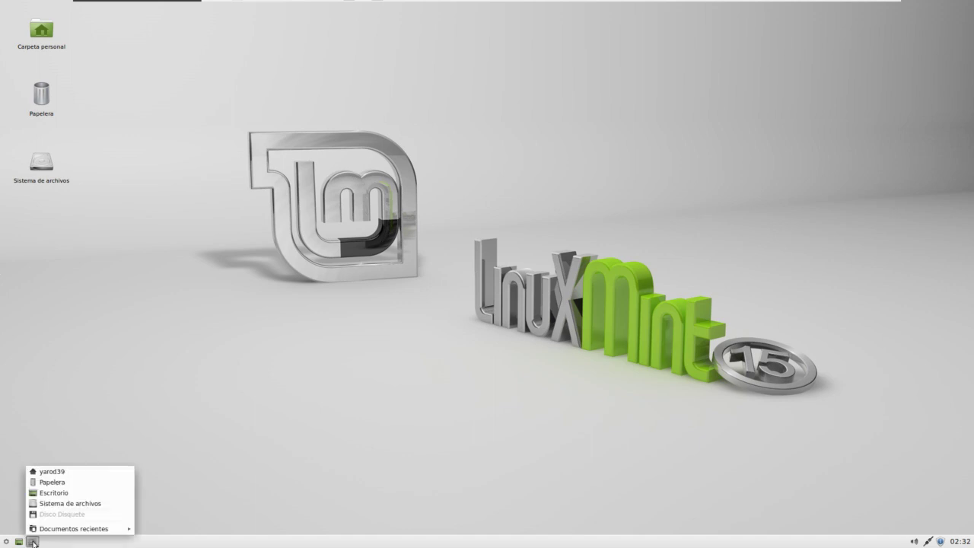
left_click(75, 429)
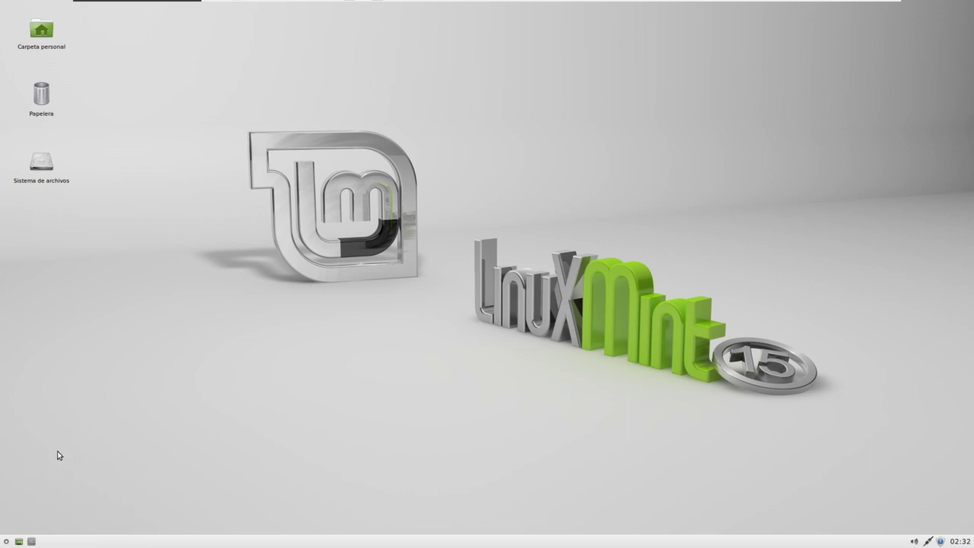
left_click(6, 542)
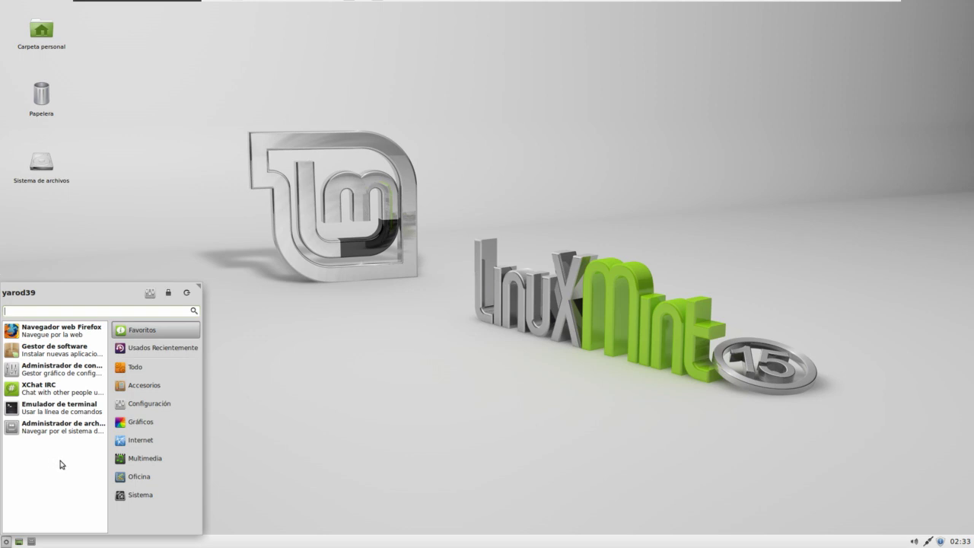
left_click(242, 435)
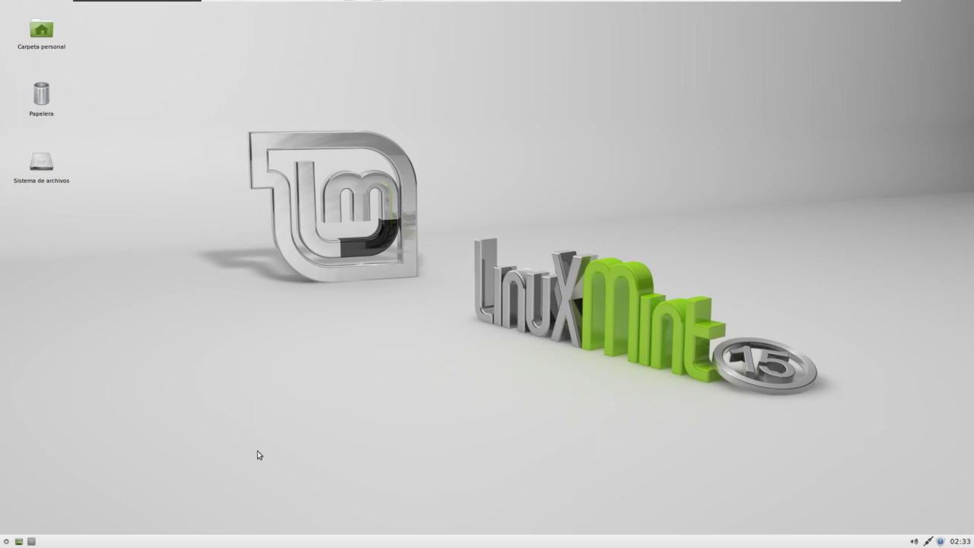
left_click(7, 541)
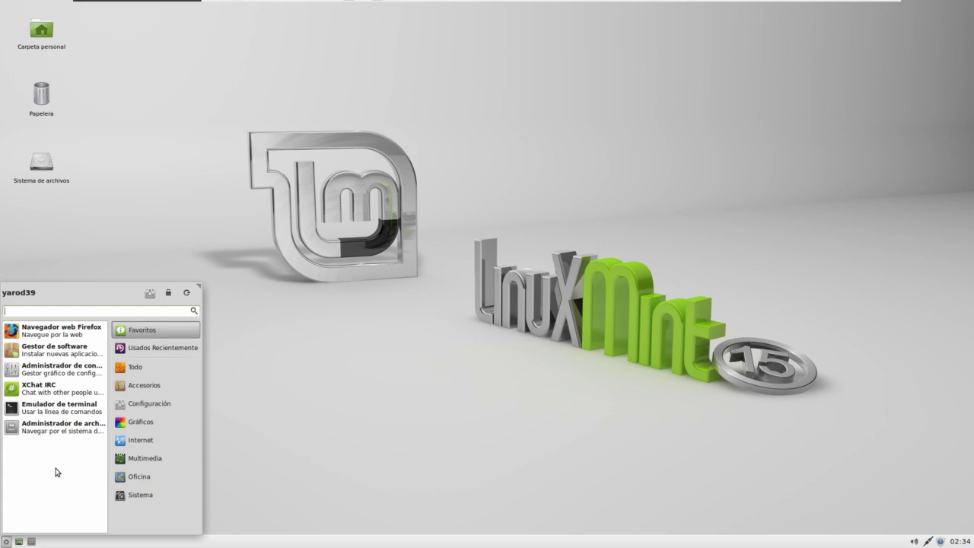
left_click(298, 448)
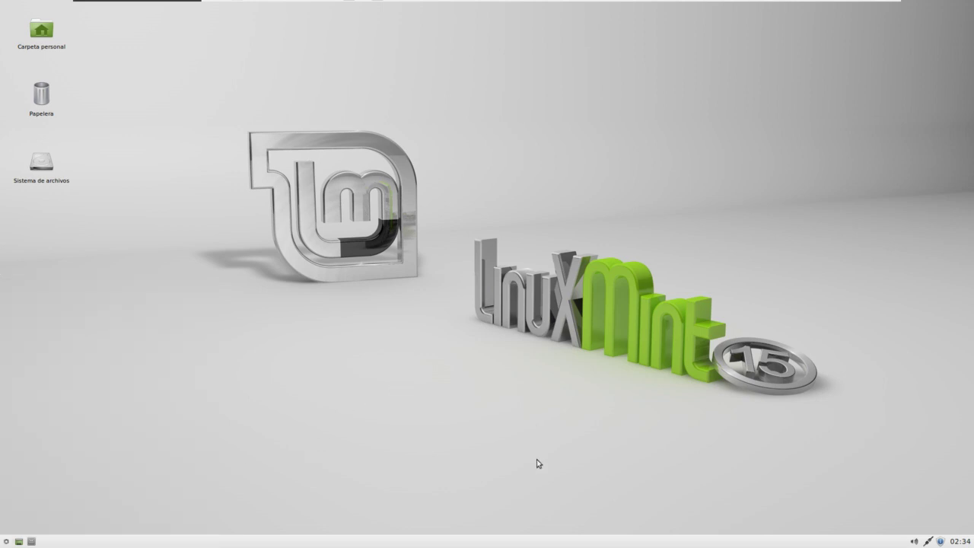
Step: Browse the full list of applications in the Sistema category of the application menu
left_click(7, 541)
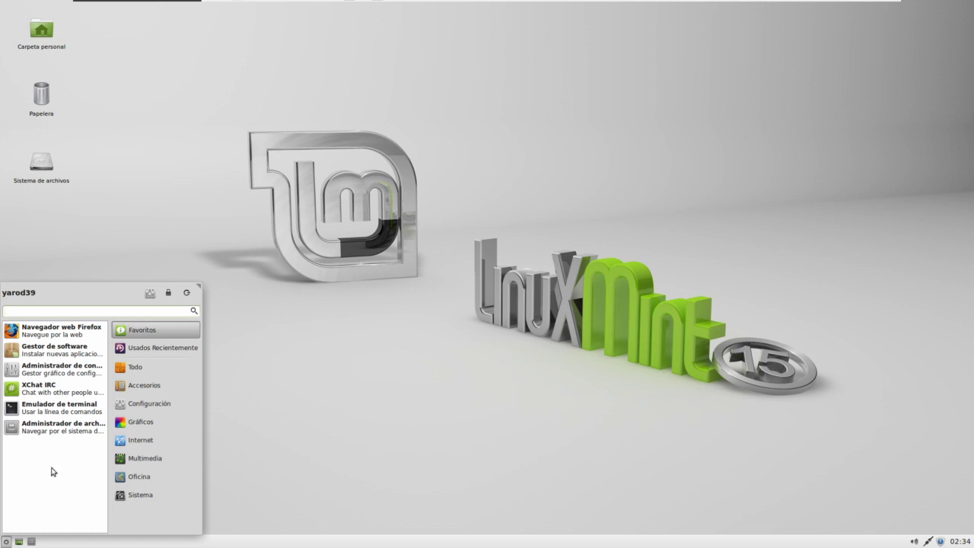
left_click(134, 496)
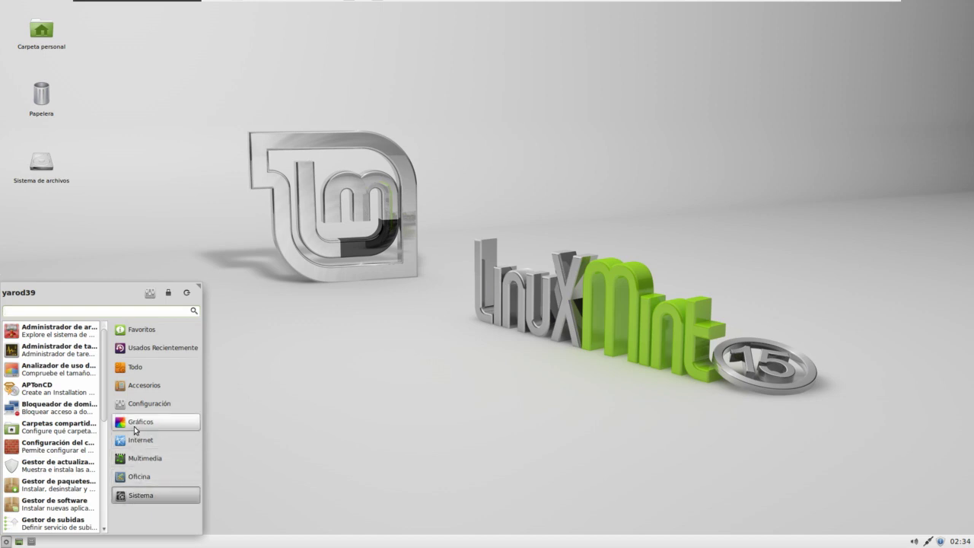
scroll(95, 456, "down", 5)
scroll(102, 525, "down", 4)
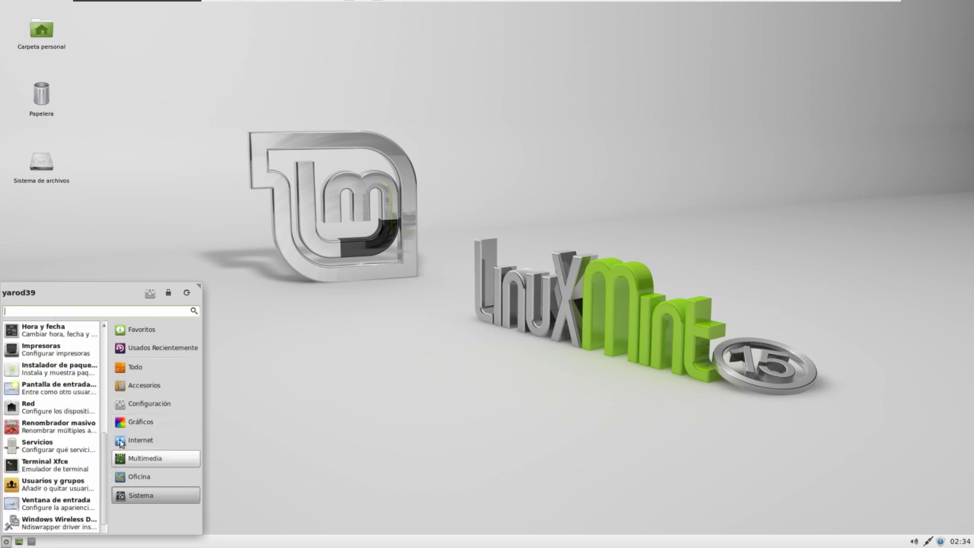
Step: Open the settings manager from the Configuración category, look through its Personal, Hardware, Sistema and Otras sections, and close it
left_click(124, 407)
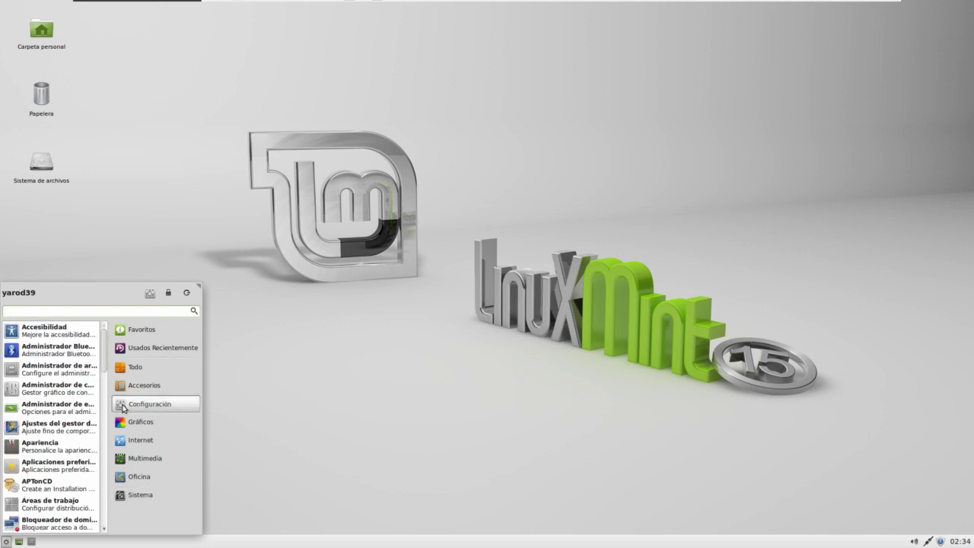
left_click(59, 391)
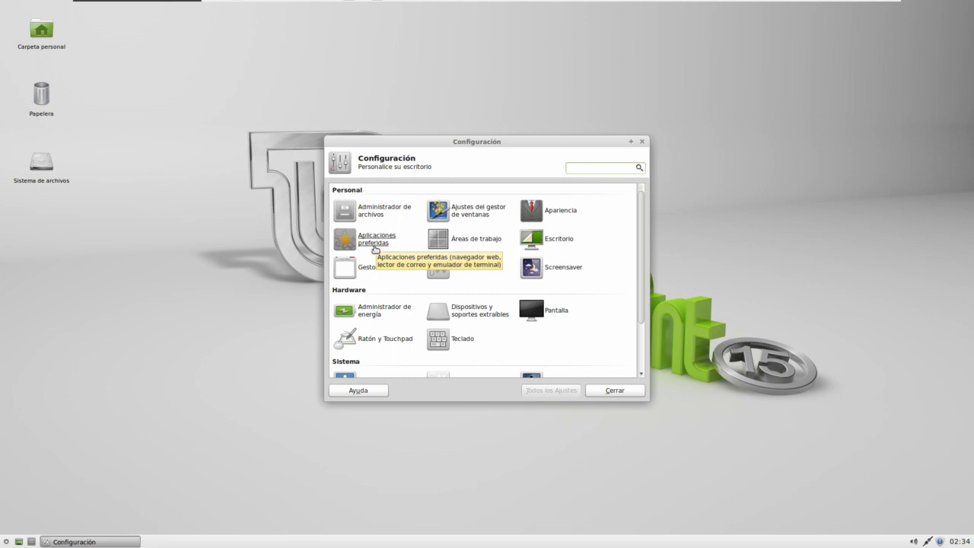
scroll(452, 252, "down", 3)
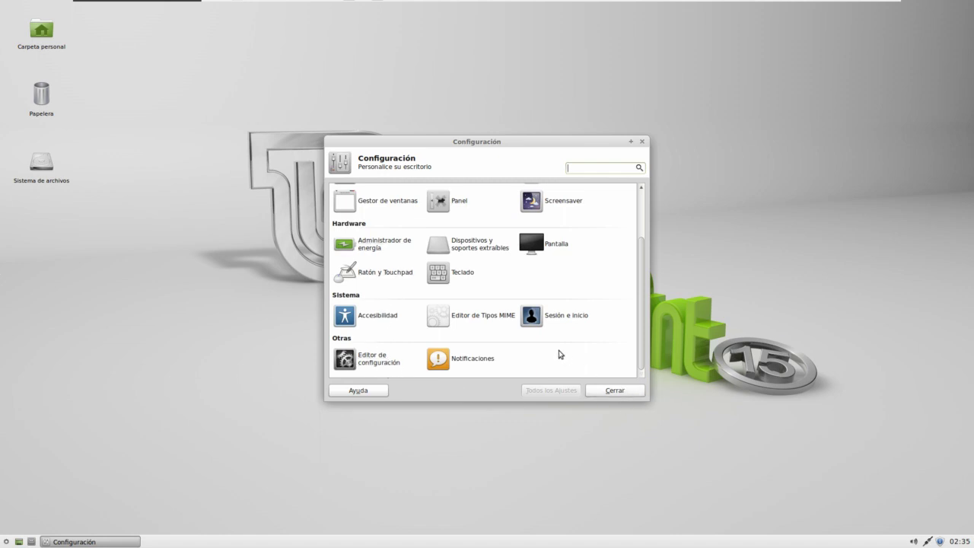
scroll(559, 353, "up", 3)
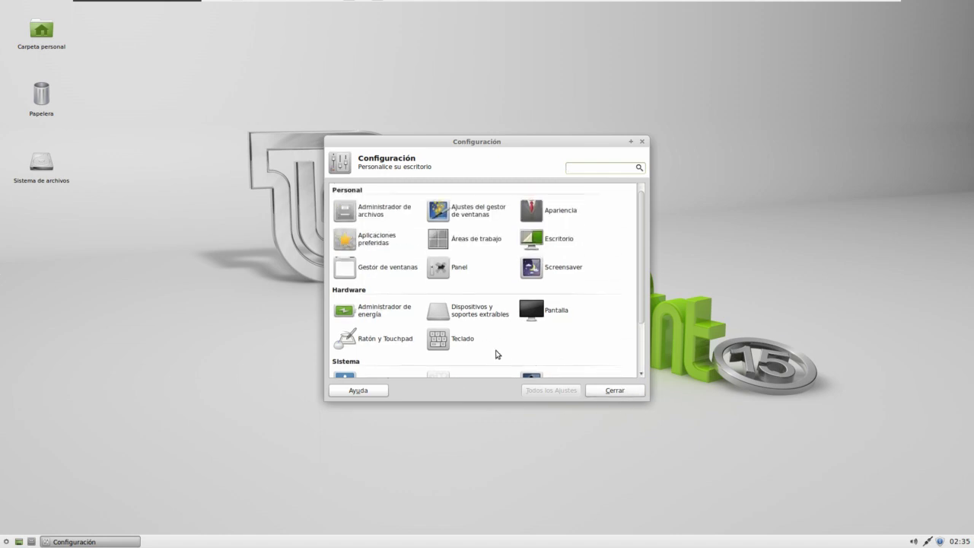
left_click(613, 394)
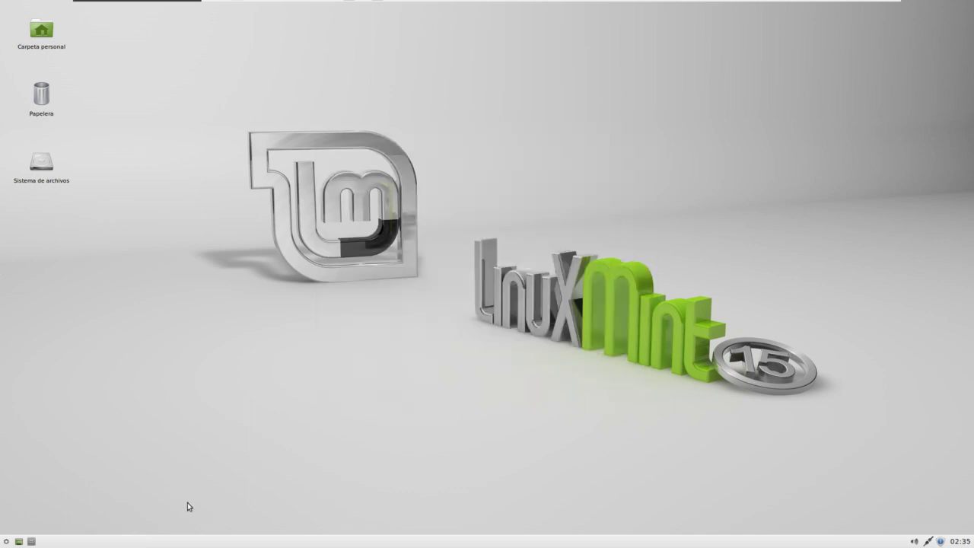
Step: Examine the calendar, update manager and sound volume control in the system tray, cancelling the update manager's password request
left_click(968, 541)
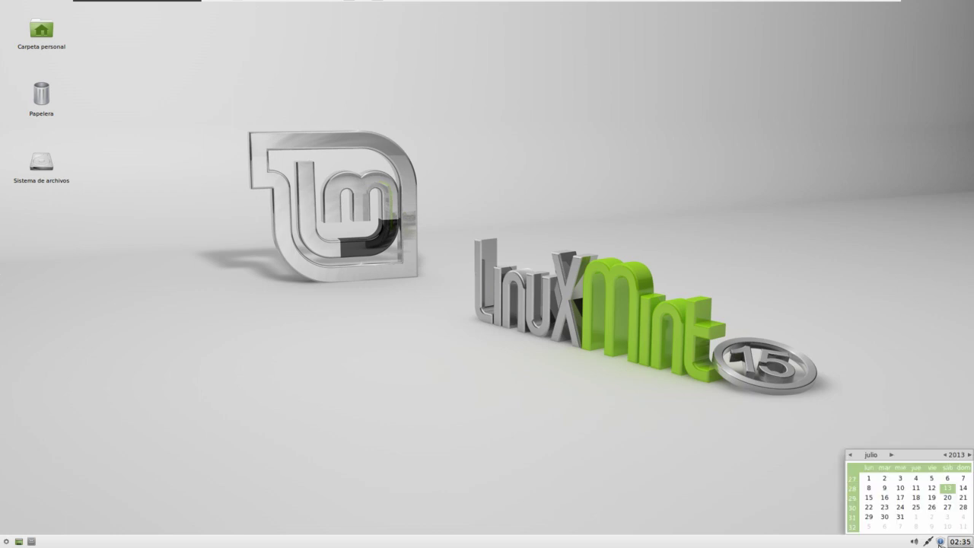
left_click(940, 541)
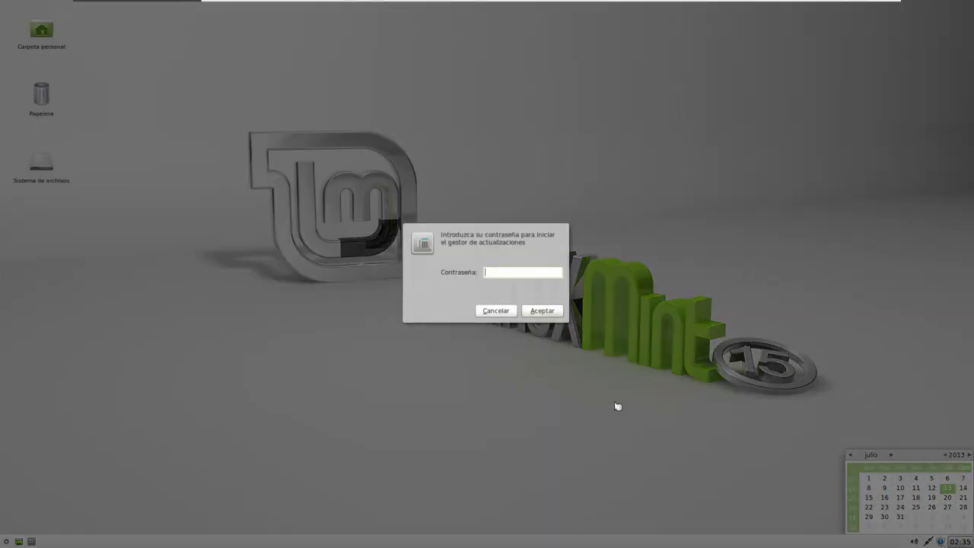
left_click(504, 312)
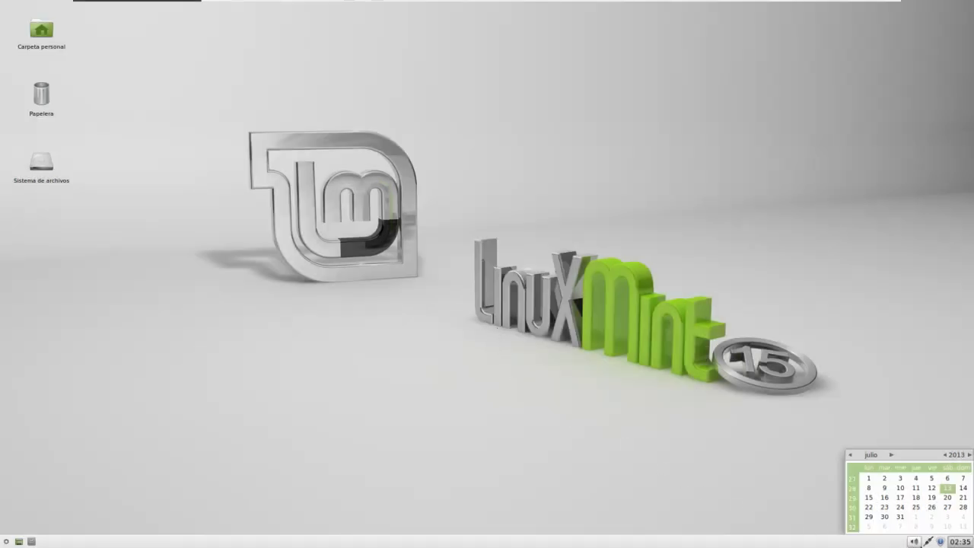
left_click(914, 541)
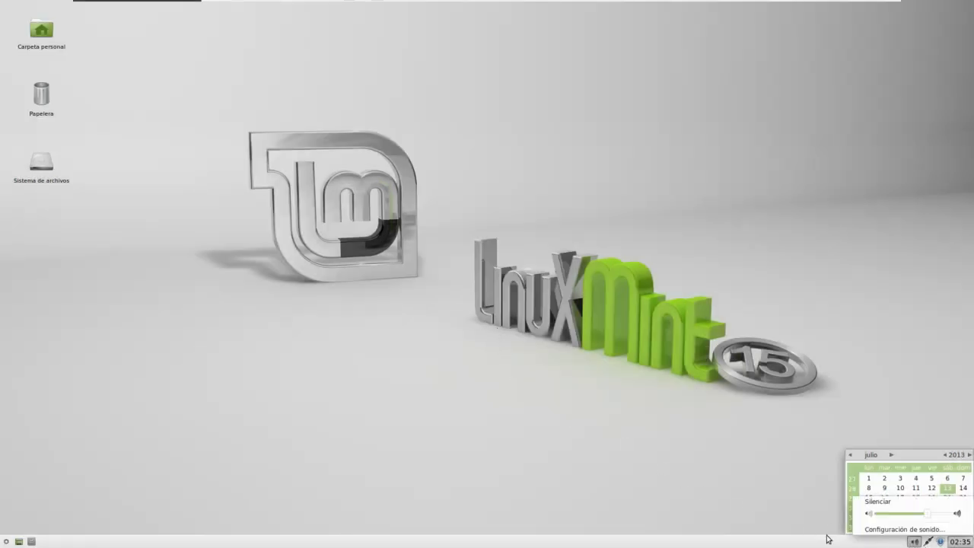
left_click(659, 502)
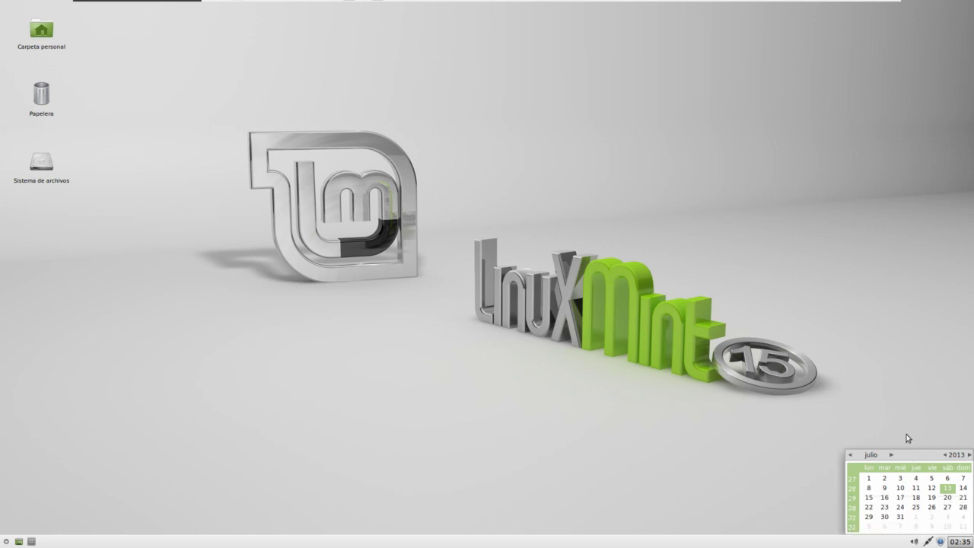
Step: Open the home folder in the file manager and examine its general properties, emblems and permissions
left_click(32, 541)
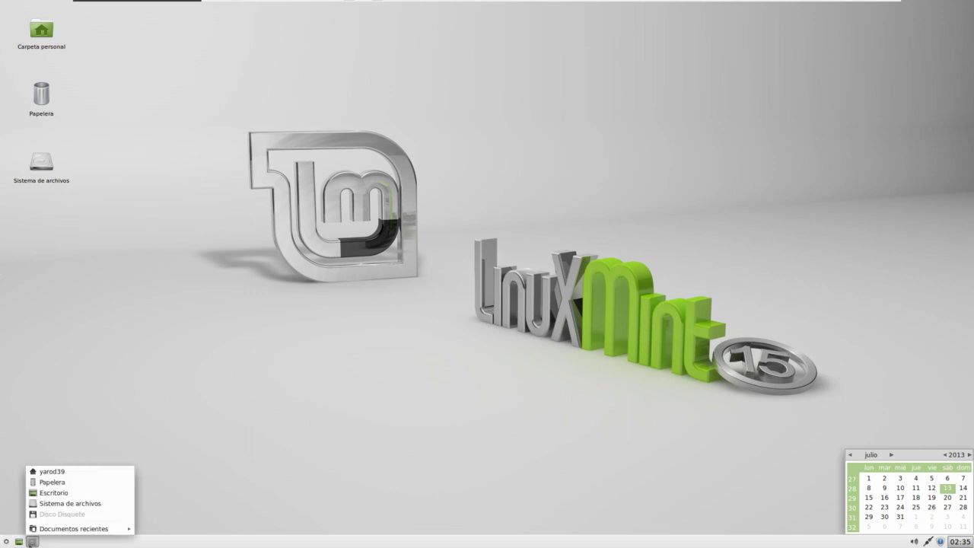
left_click(47, 471)
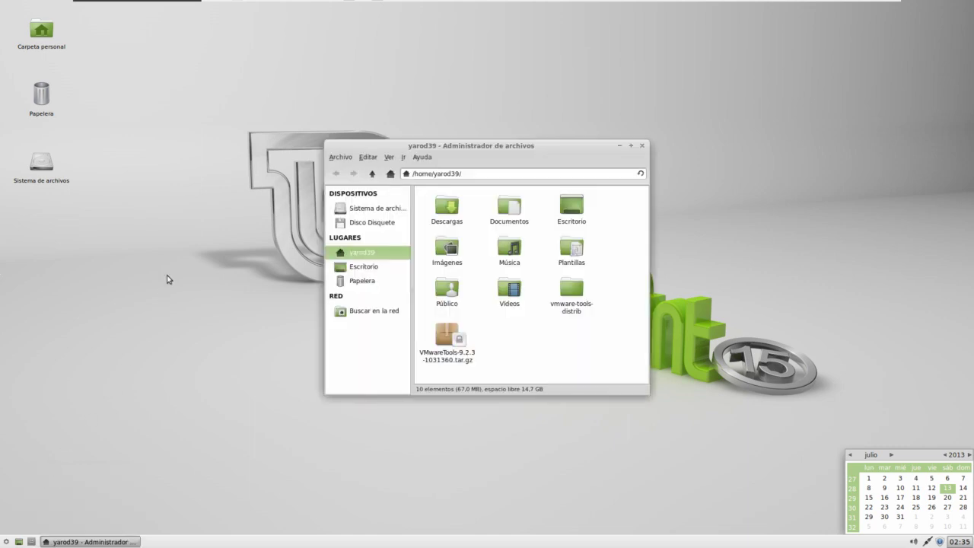
right_click(481, 235)
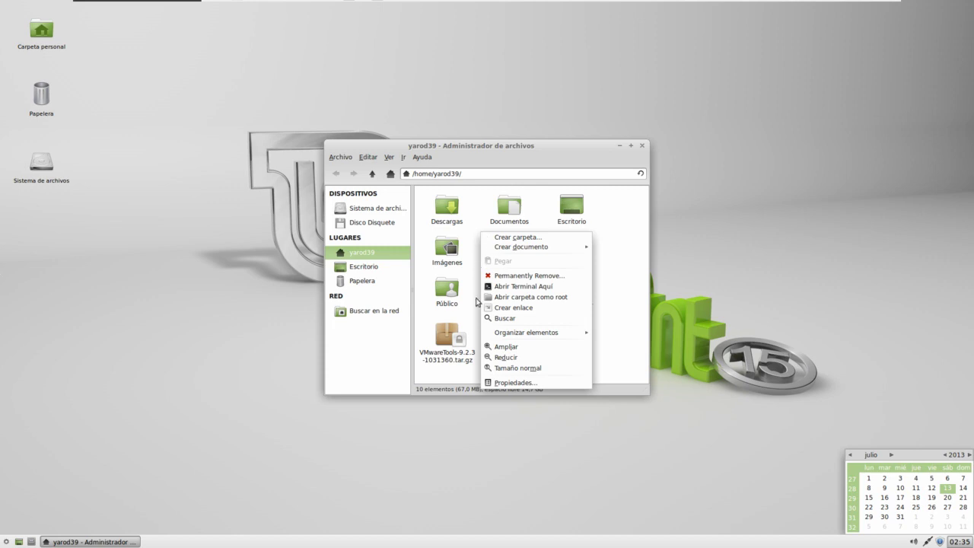
left_click(499, 383)
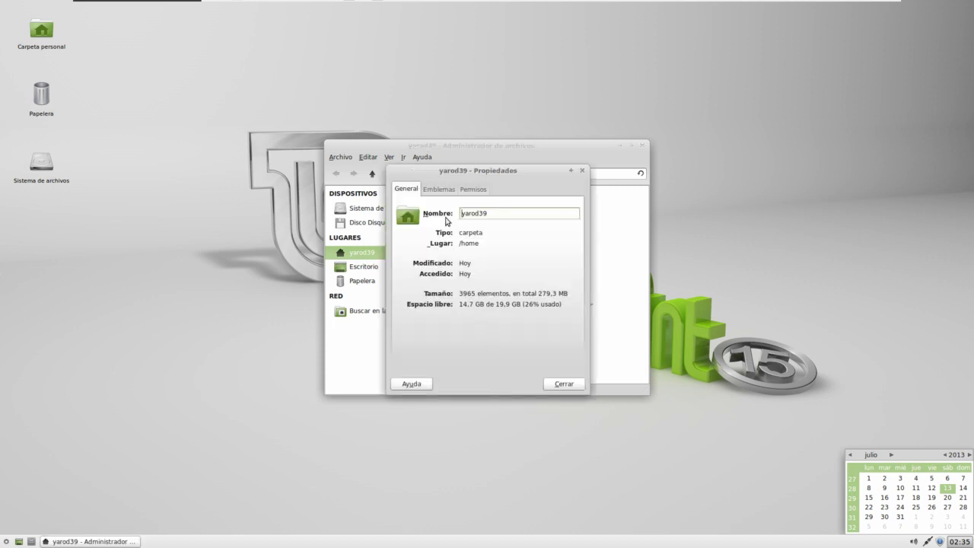
left_click(439, 192)
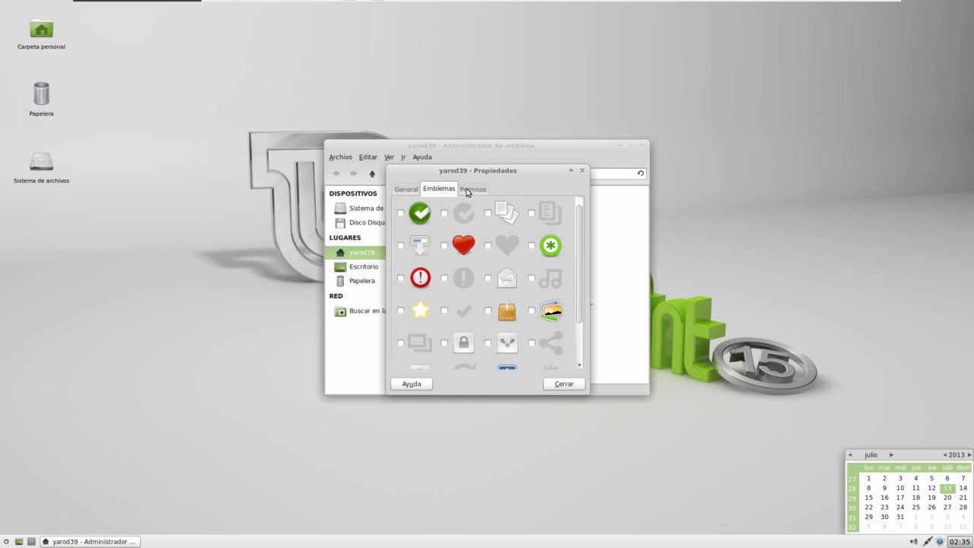
left_click(468, 191)
scroll(468, 192, "up", 1)
left_click(467, 192)
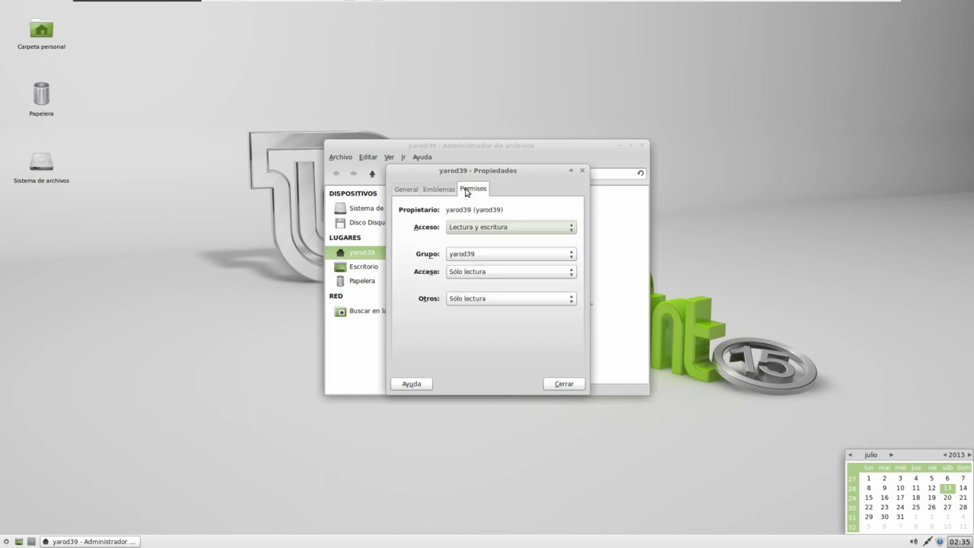
left_click(556, 386)
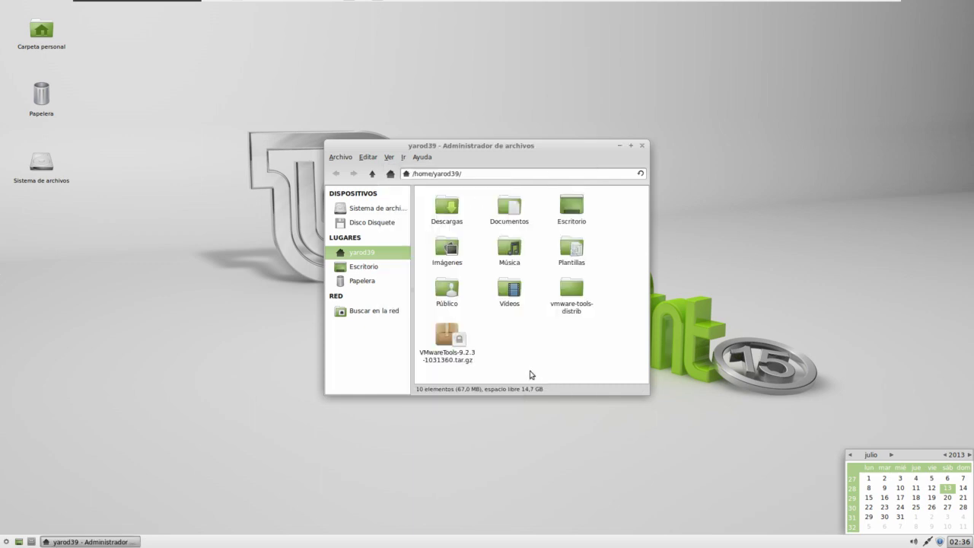
Step: View the file manager's About information, and close both it and the file manager
left_click(422, 157)
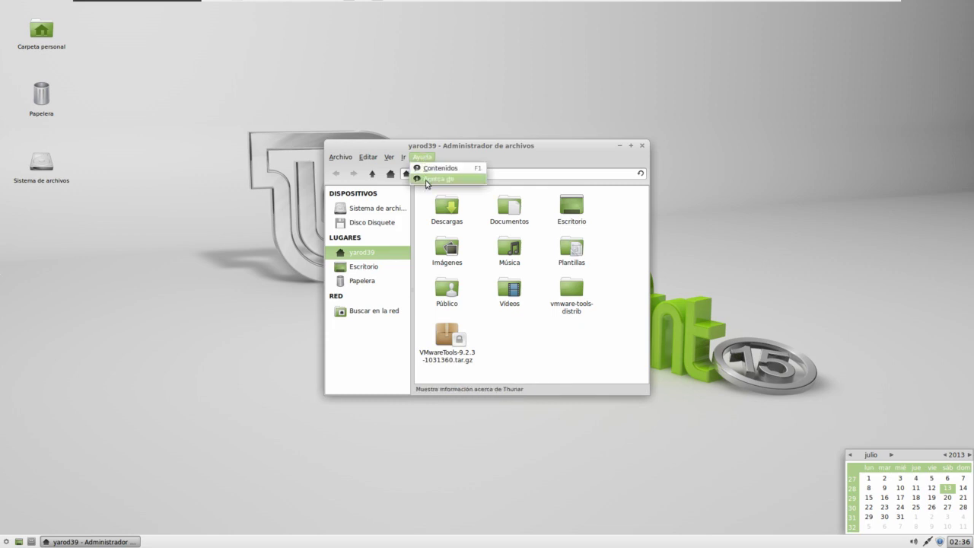
left_click(426, 181)
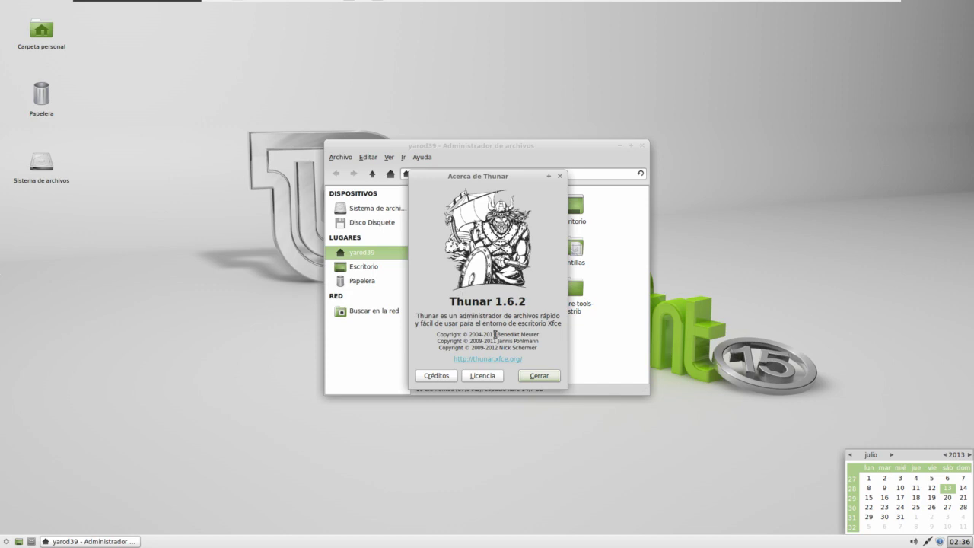
left_click(537, 376)
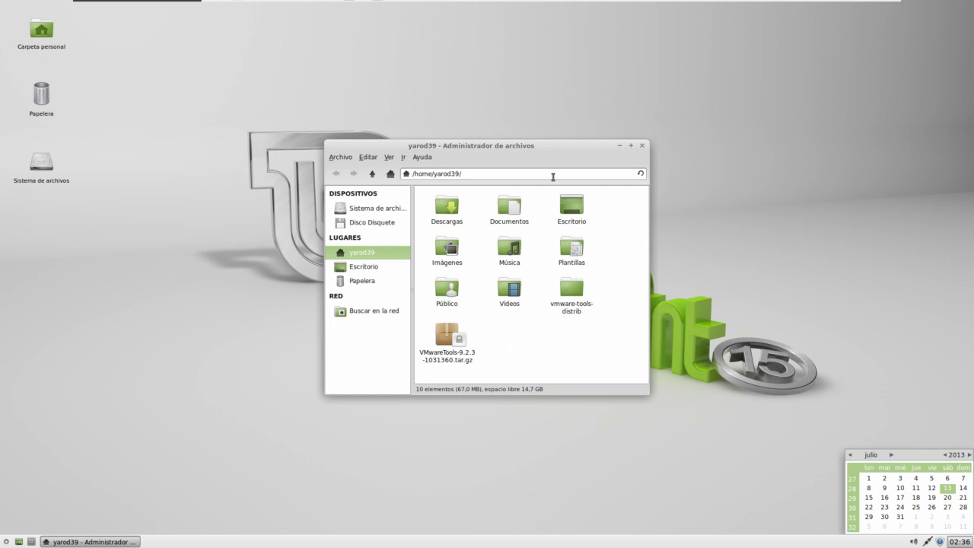
left_click(643, 145)
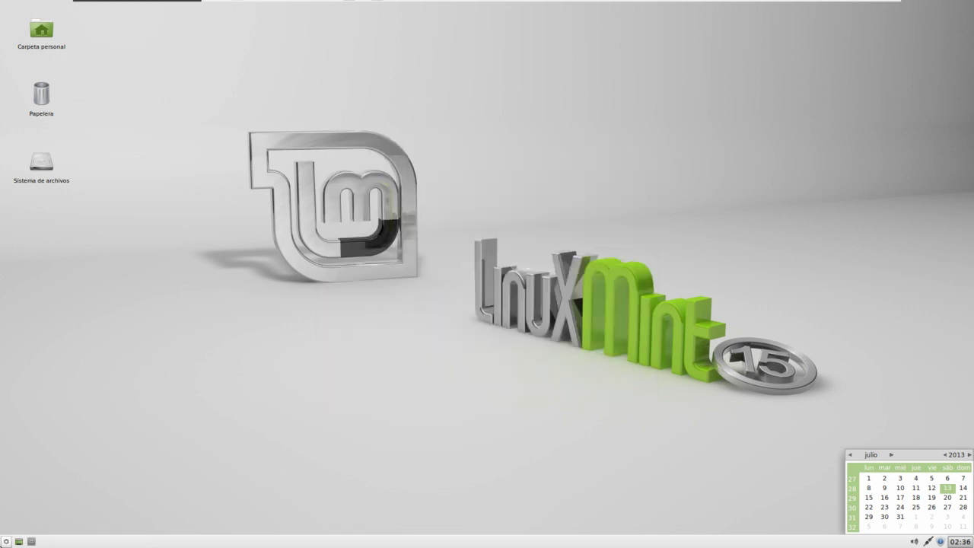
Step: Look through the Todo, Accesorios and Configuración categories of the application menu, reading the Configuración list to its end
left_click(5, 542)
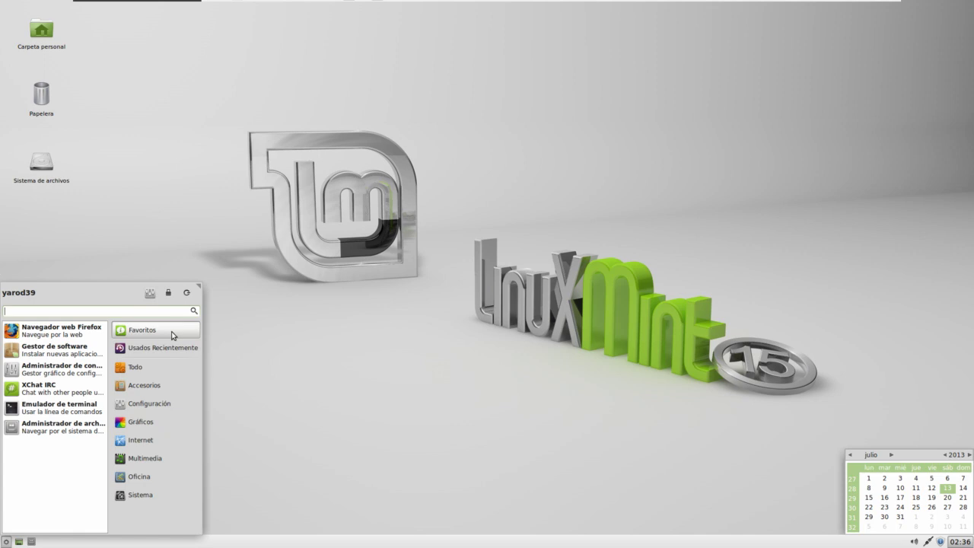
mouse_move(162, 368)
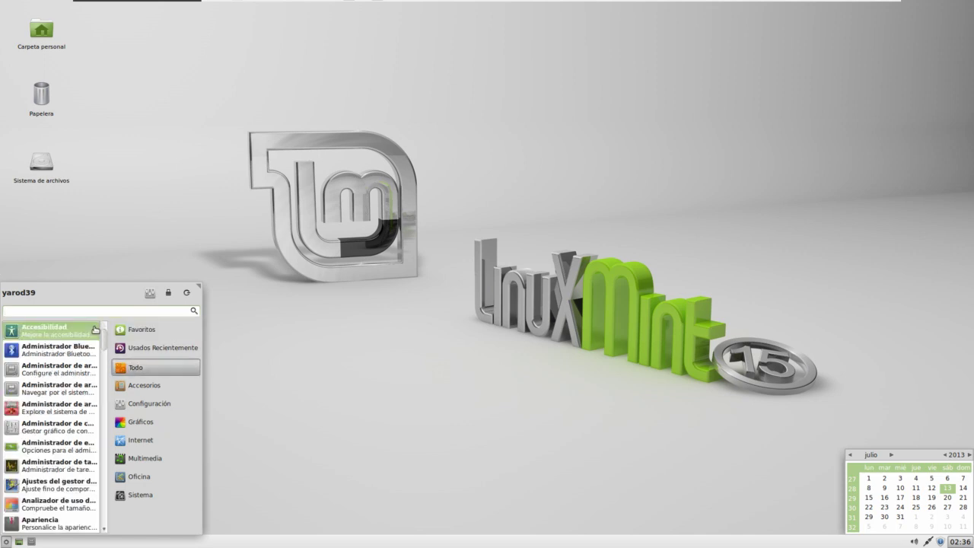
mouse_move(156, 389)
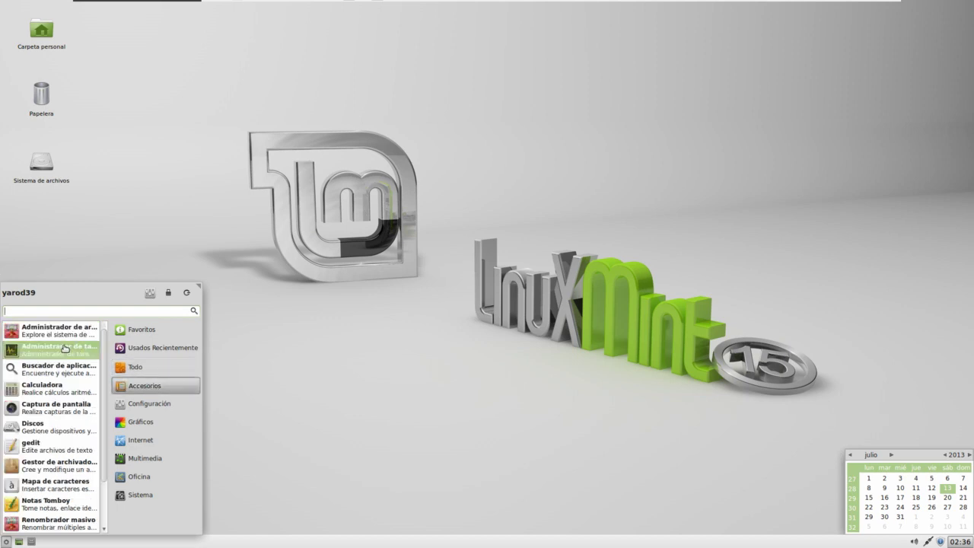
scroll(65, 349, "down", 1)
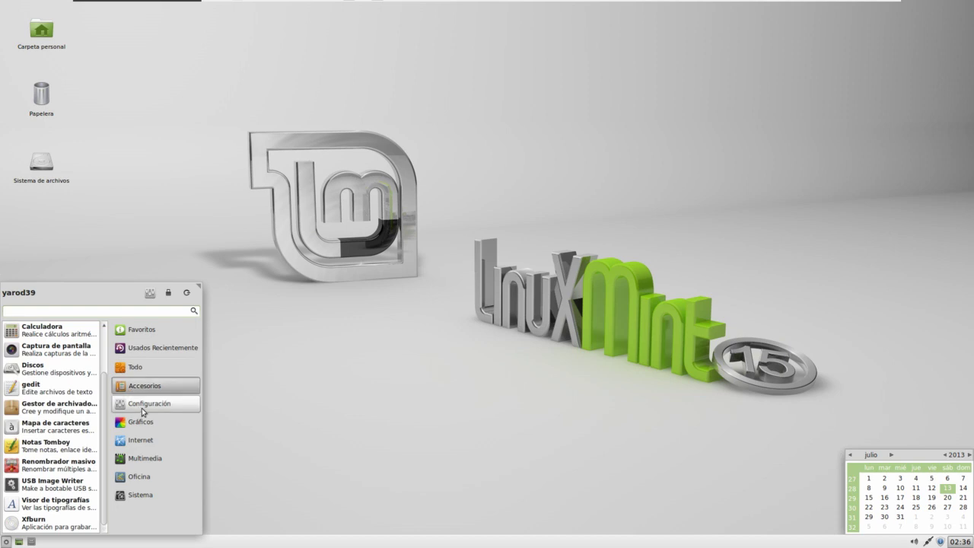
mouse_move(141, 408)
scroll(55, 370, "down", 8)
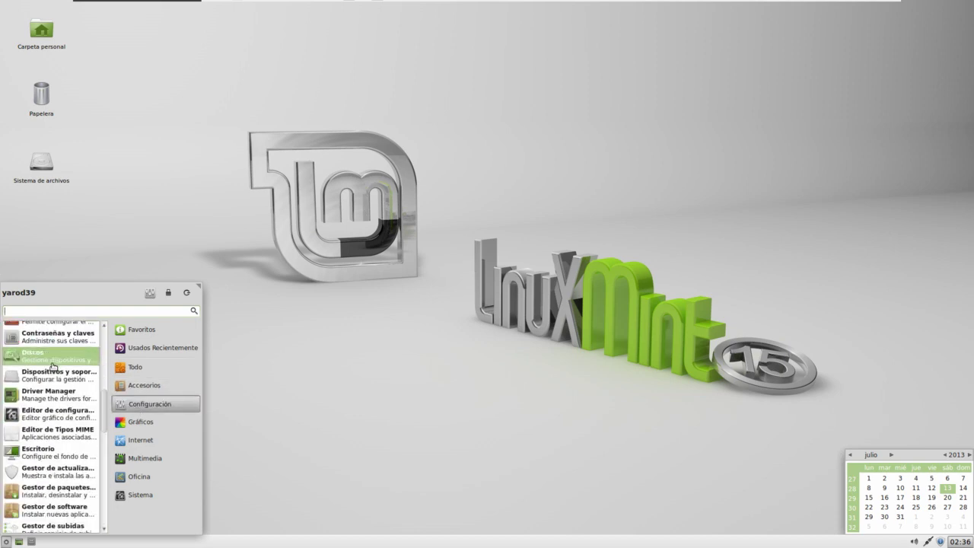
scroll(53, 367, "down", 6)
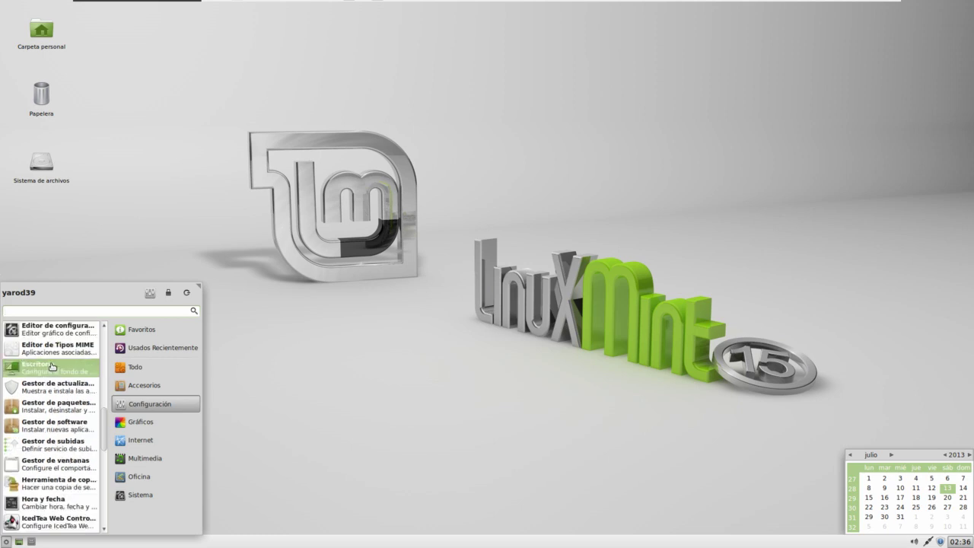
scroll(51, 367, "down", 2)
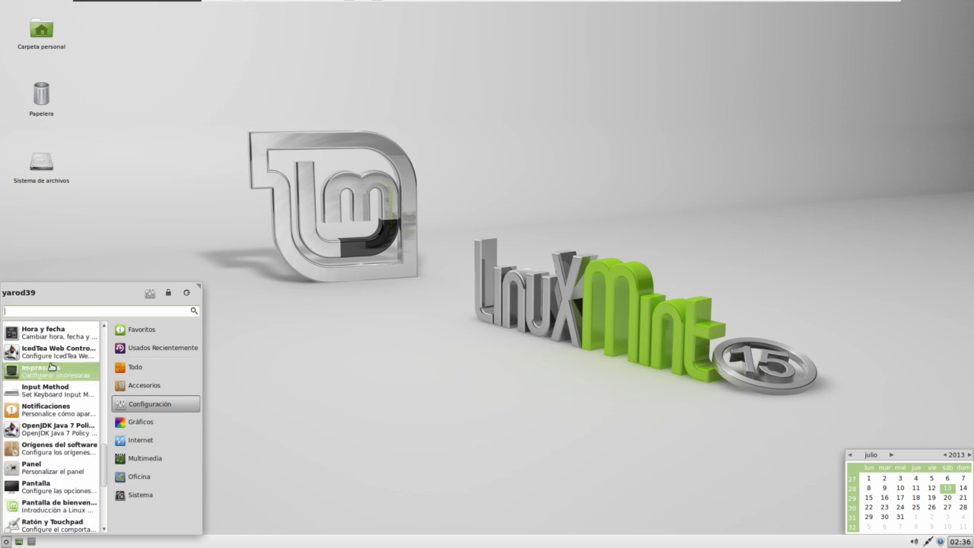
scroll(51, 367, "down", 2)
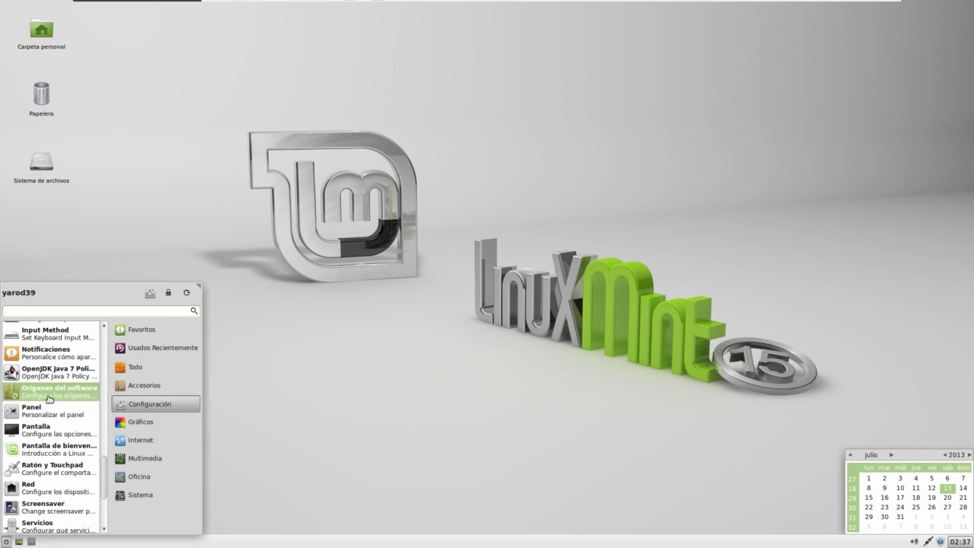
scroll(69, 394, "down", 4)
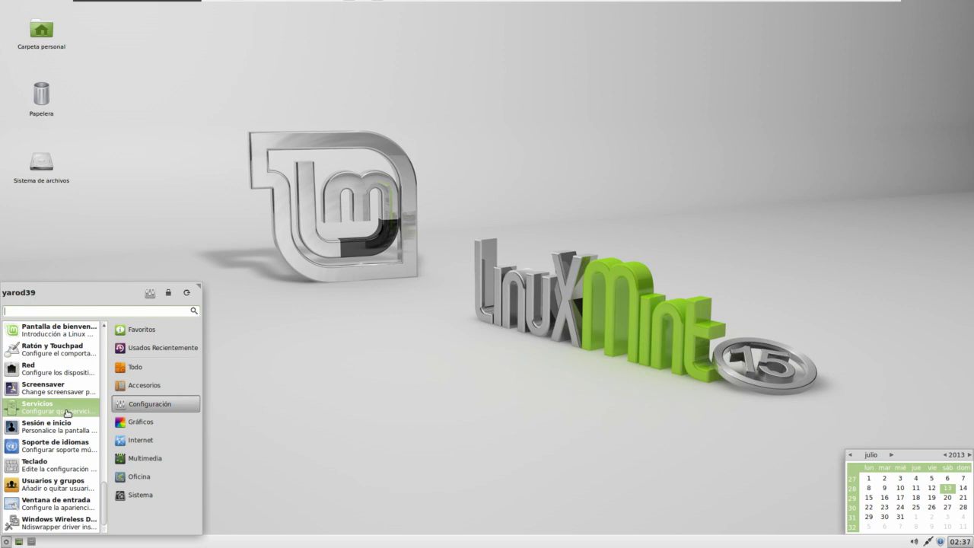
Step: Launch the GIMP image editor from the Gráficos category, hide the calendar, and widen the main window until its whole menu bar fits
mouse_move(143, 426)
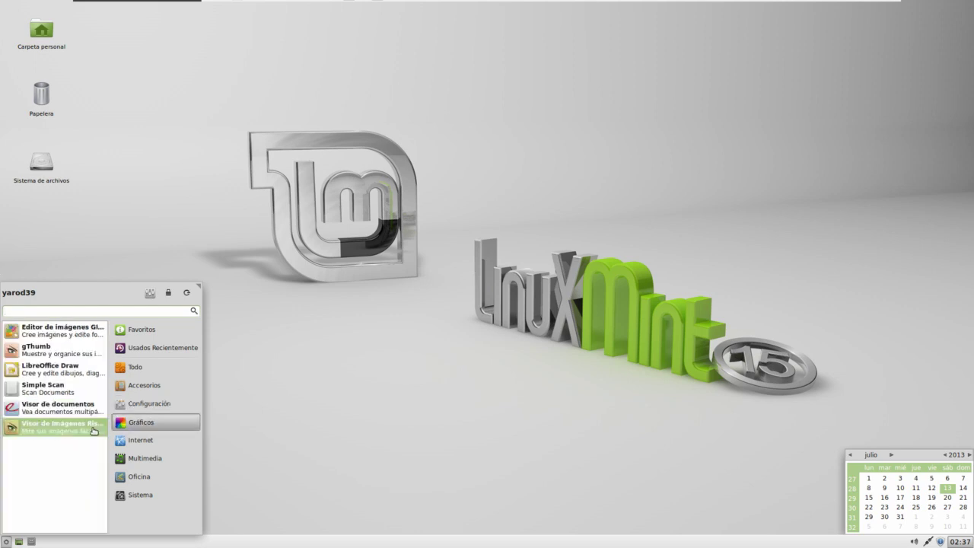
left_click(61, 336)
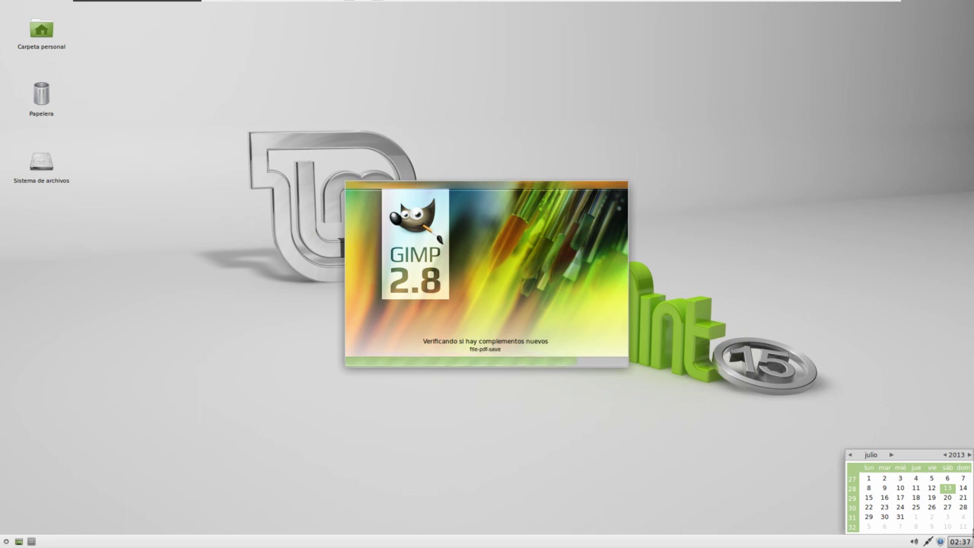
left_click(964, 542)
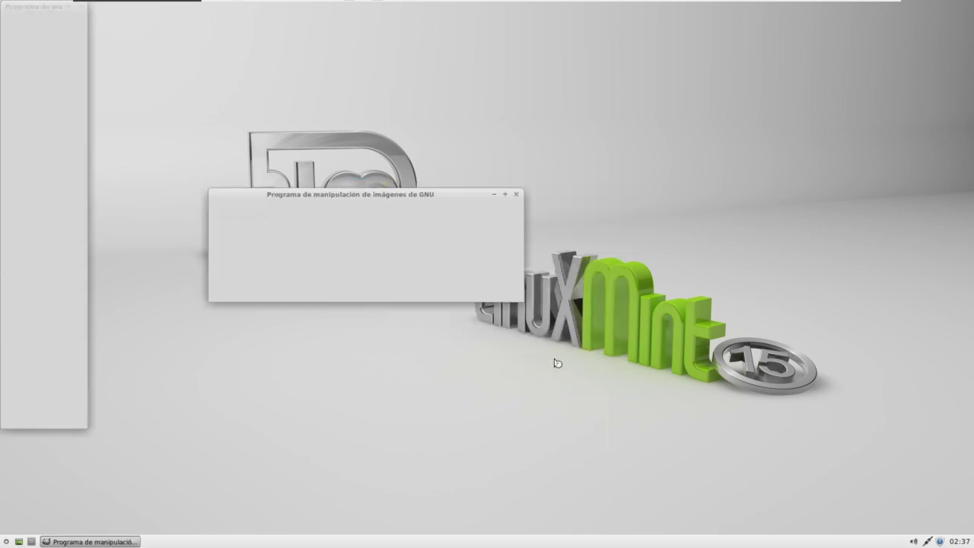
left_click(500, 205)
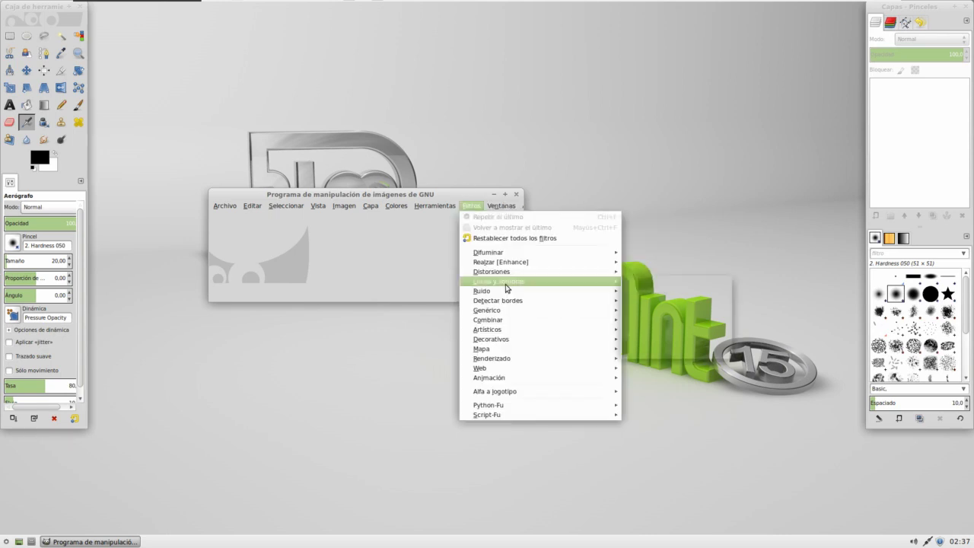
left_click(497, 207)
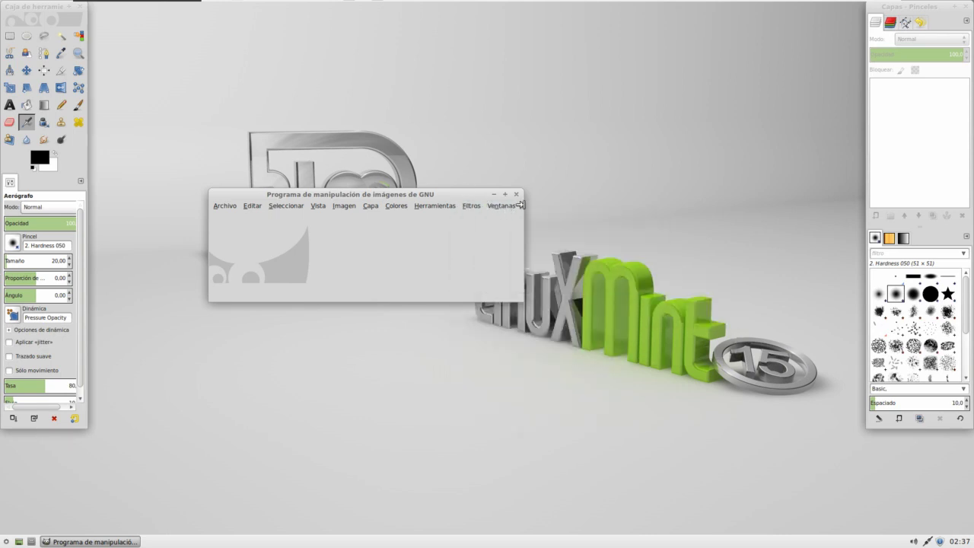
left_click_drag(520, 217, 704, 221)
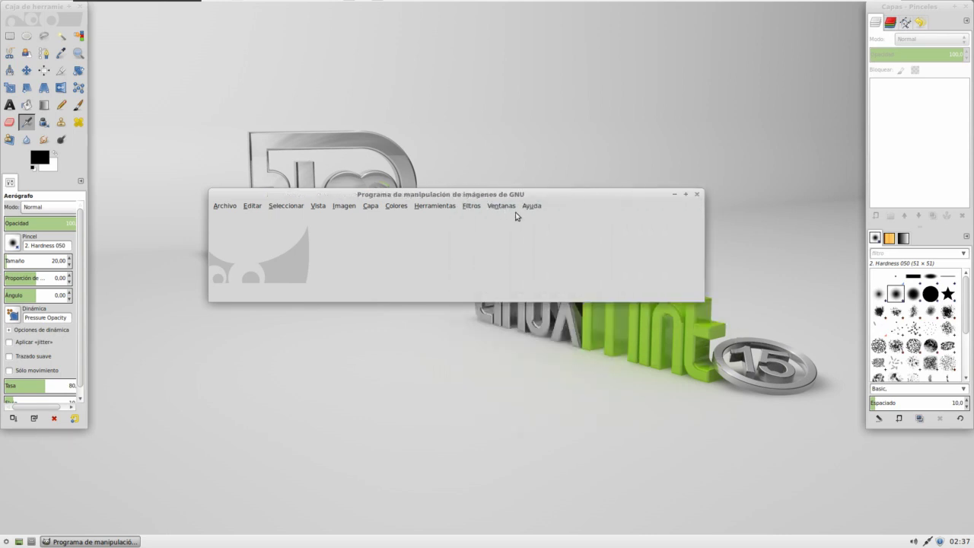
Step: View GIMP's About information, and close it together with the toolbox and the main window
left_click(535, 207)
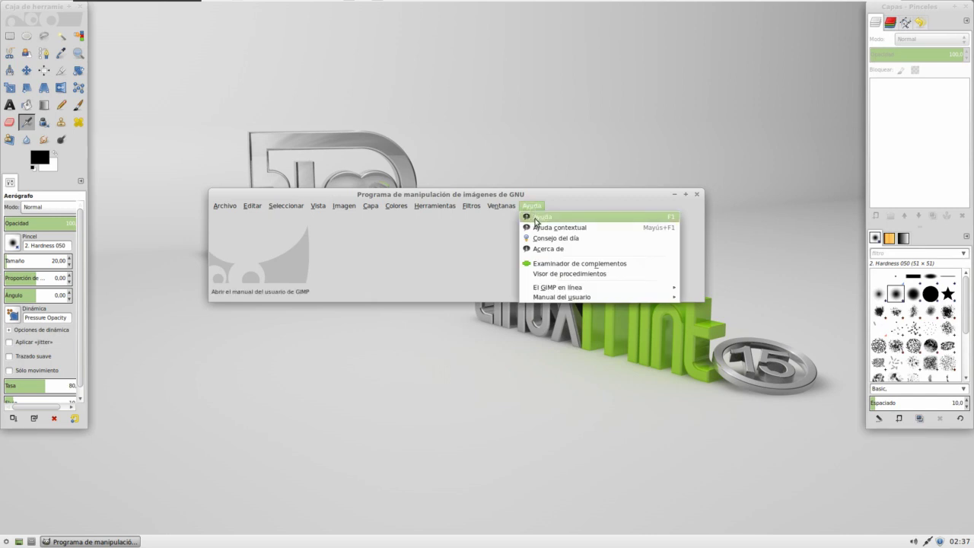
mouse_move(542, 292)
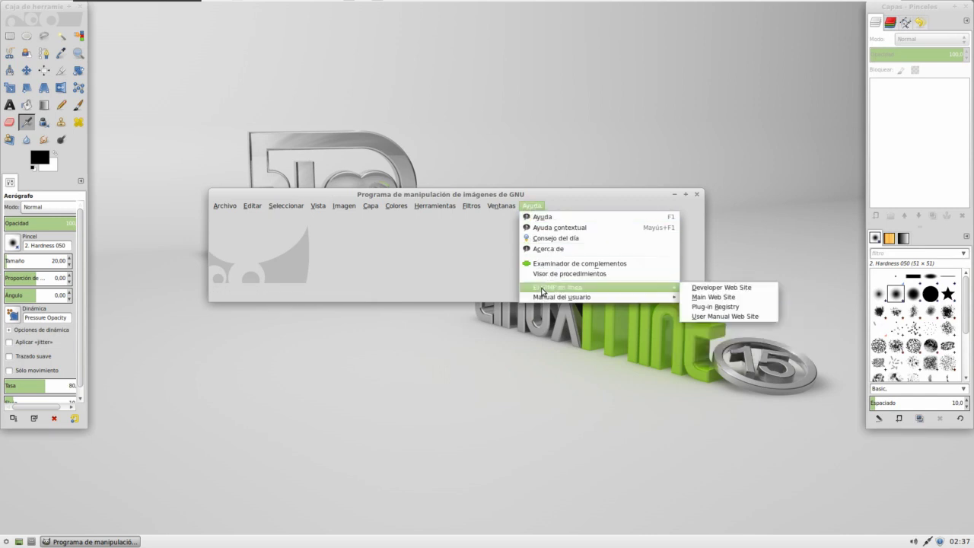
left_click(556, 249)
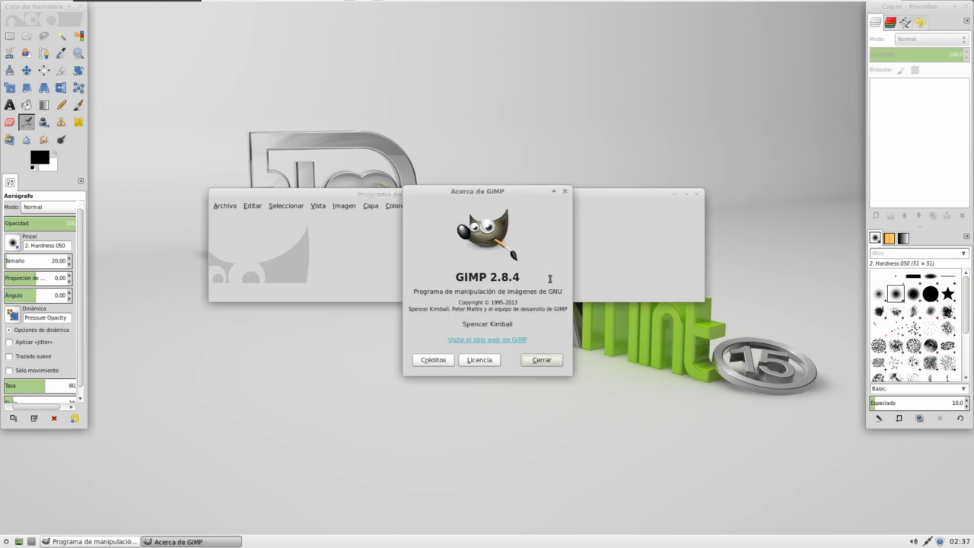
left_click(538, 362)
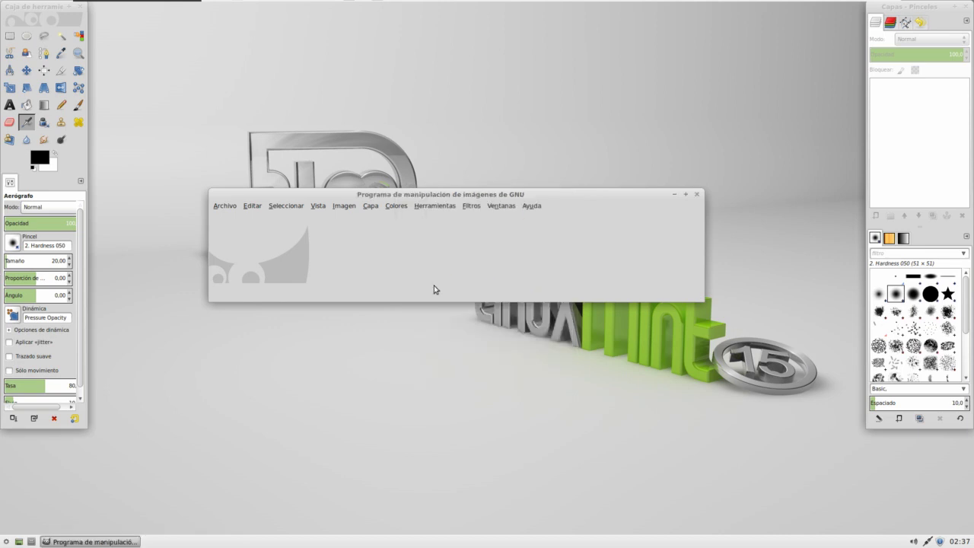
left_click(81, 10)
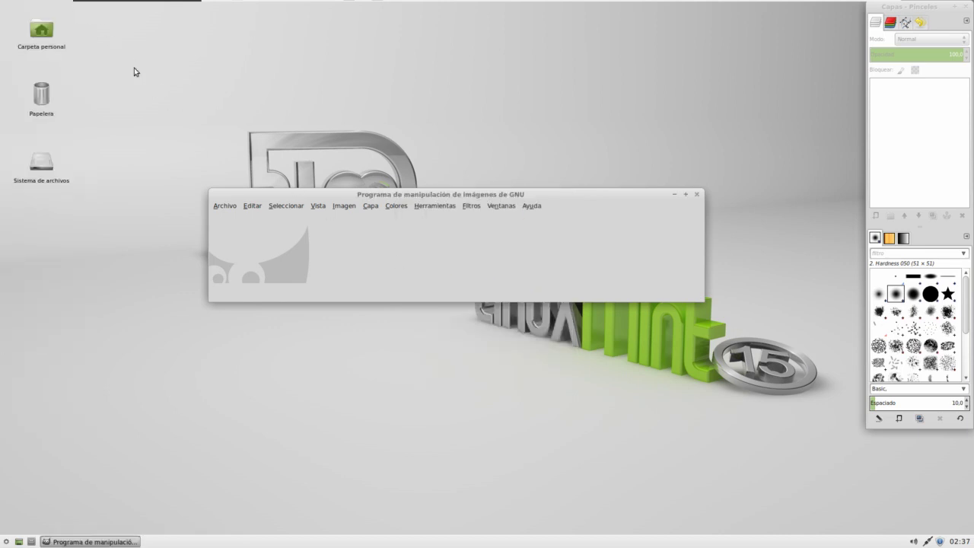
left_click(697, 194)
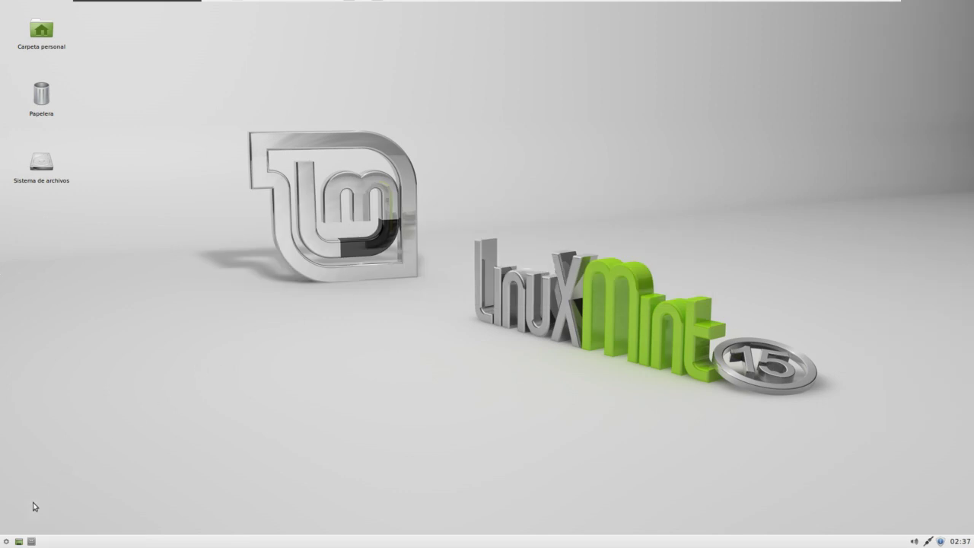
Step: Open LibreOffice from the Oficina category, view its About information, and close both
left_click(6, 541)
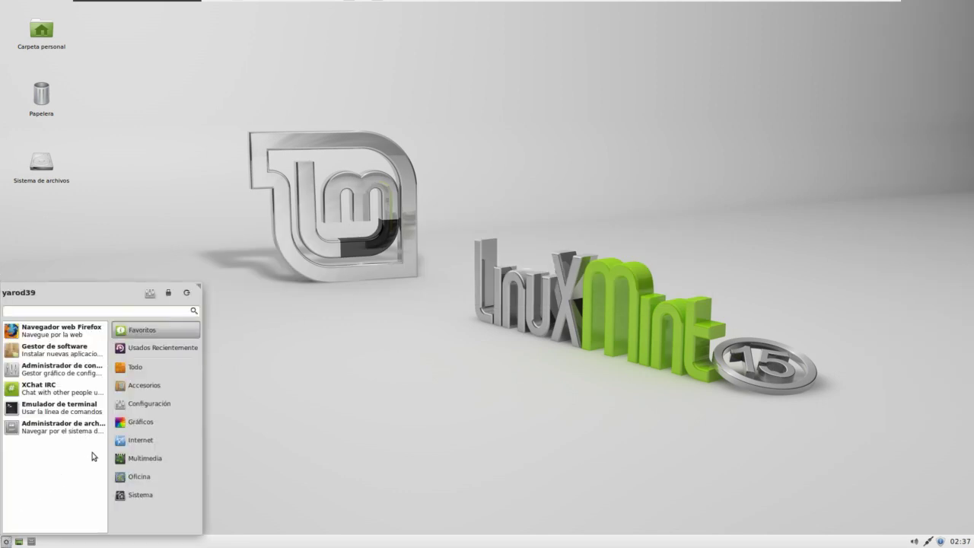
left_click(141, 476)
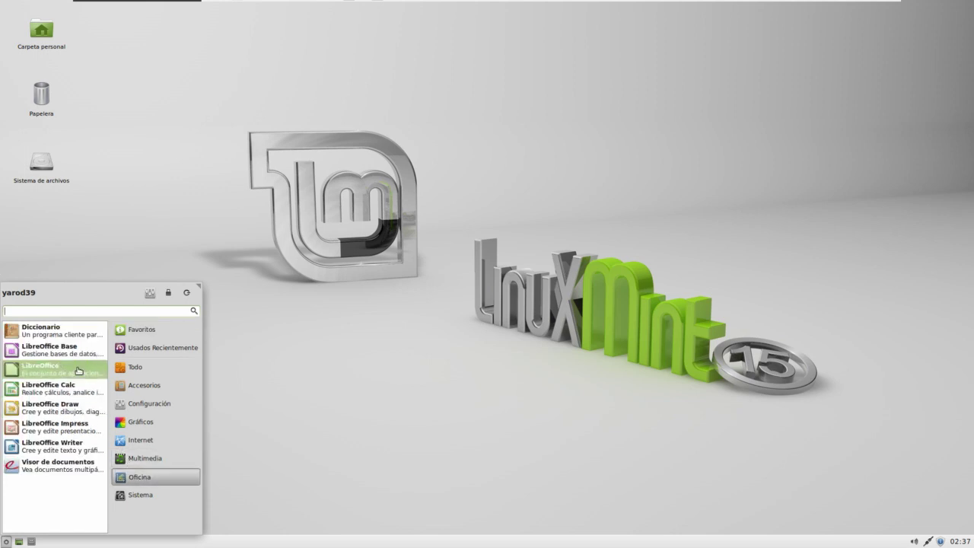
left_click(78, 369)
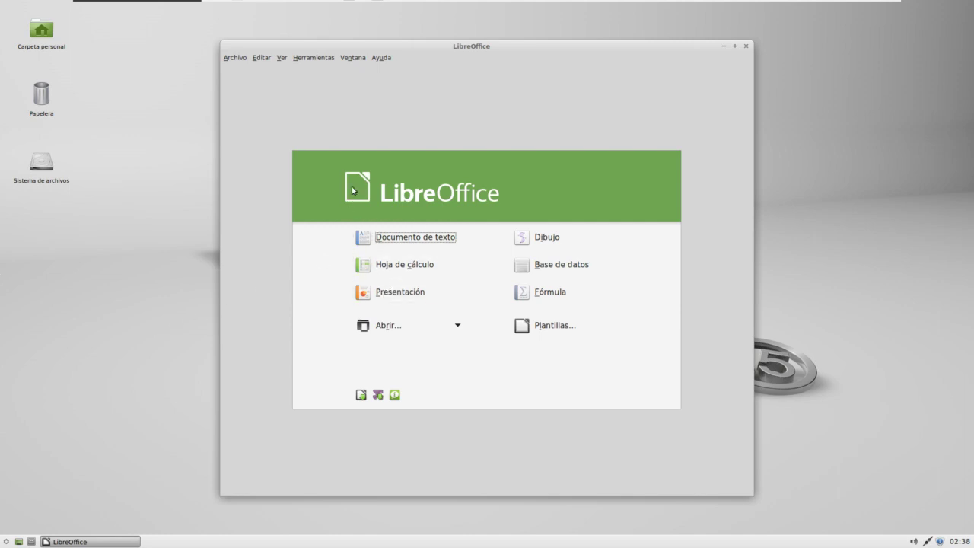
left_click(380, 61)
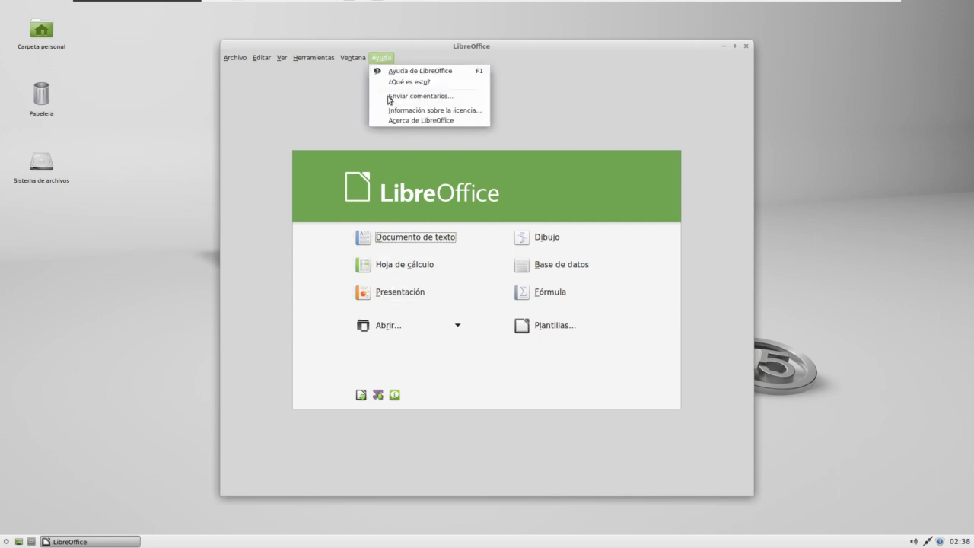
left_click(393, 120)
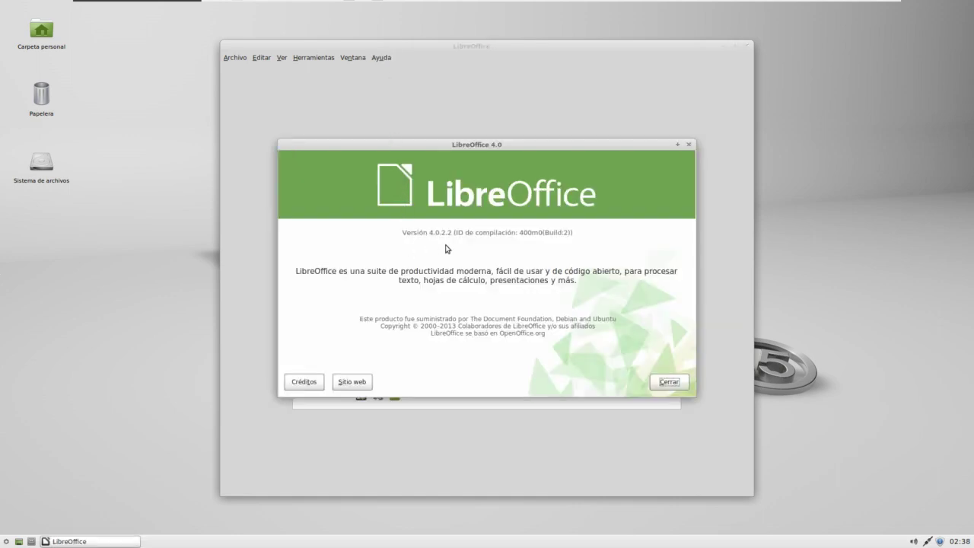
left_click(669, 382)
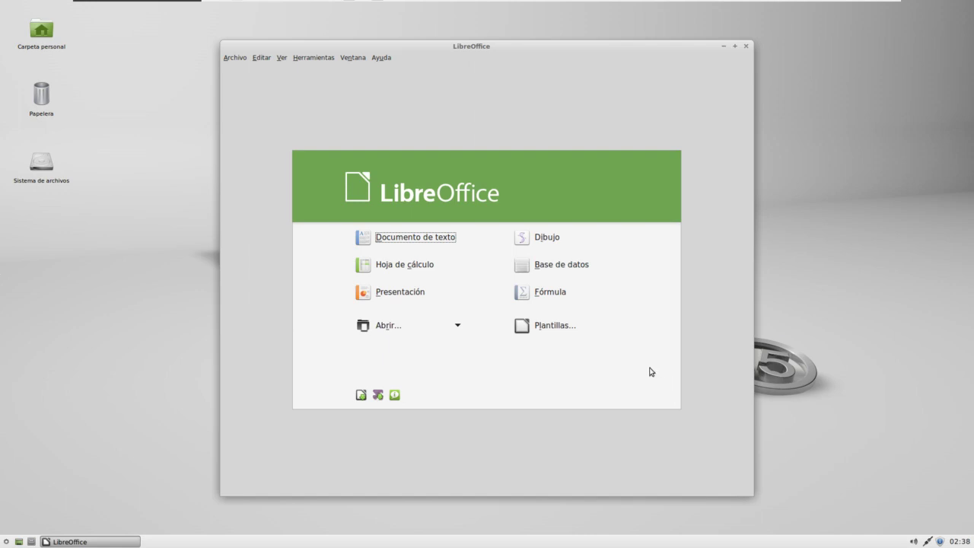
left_click(748, 47)
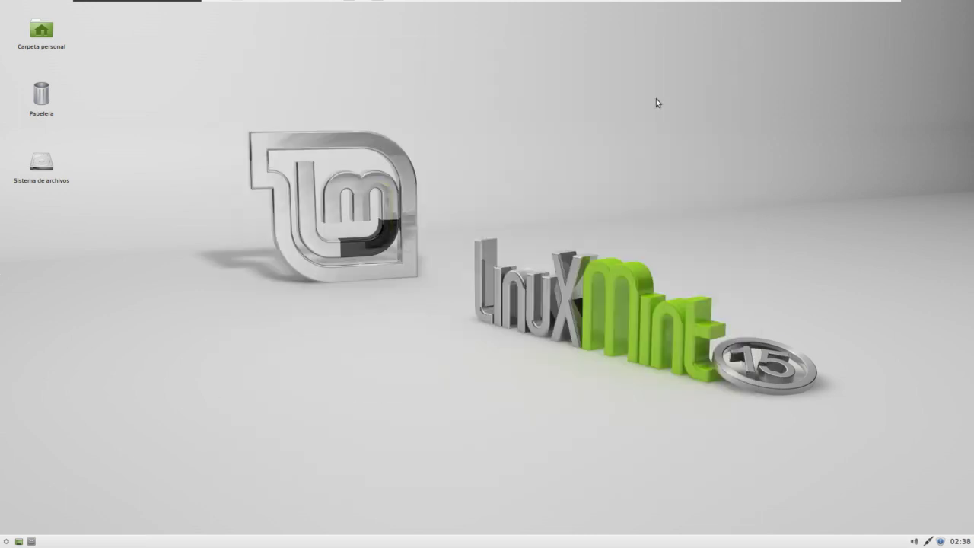
Step: Look through the Multimedia and Sistema categories of the application menu
left_click(7, 540)
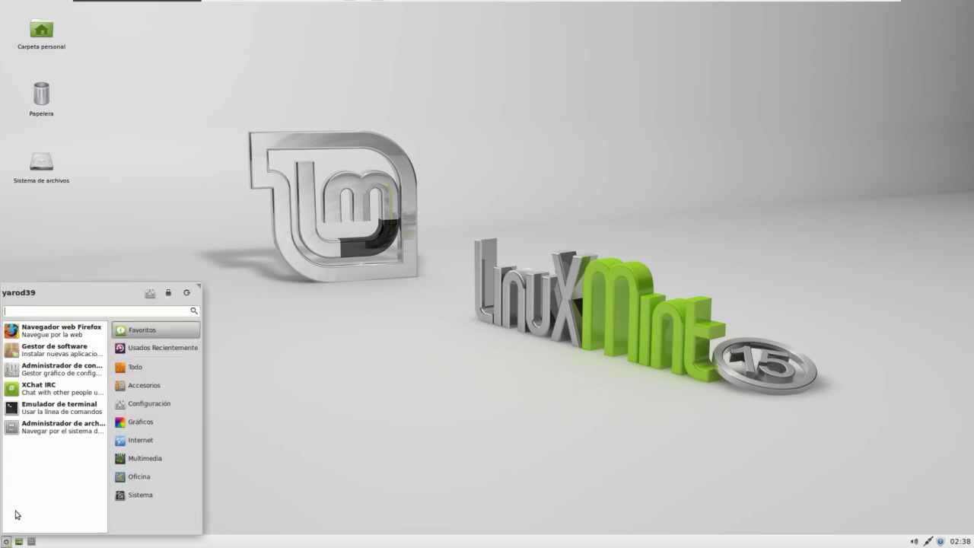
left_click(152, 458)
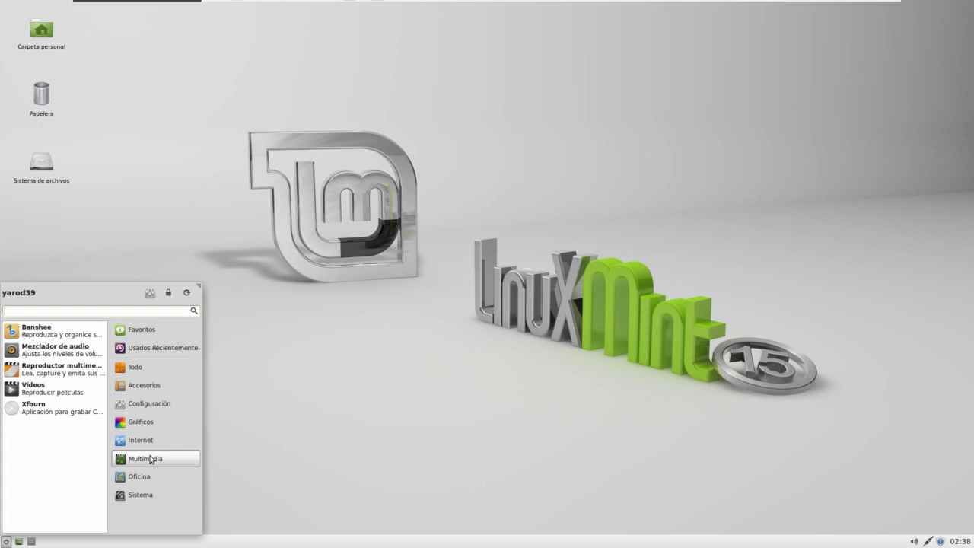
left_click(148, 494)
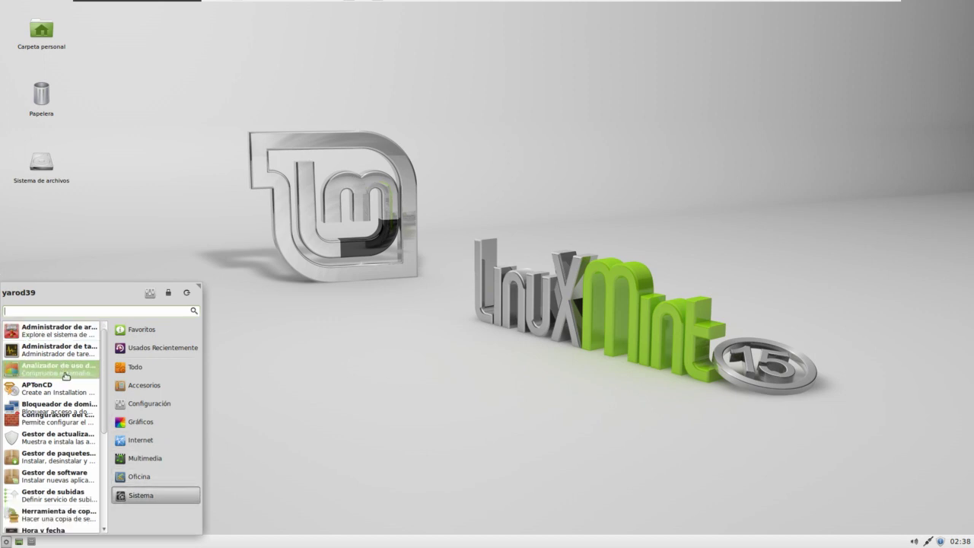
scroll(65, 376, "down", 3)
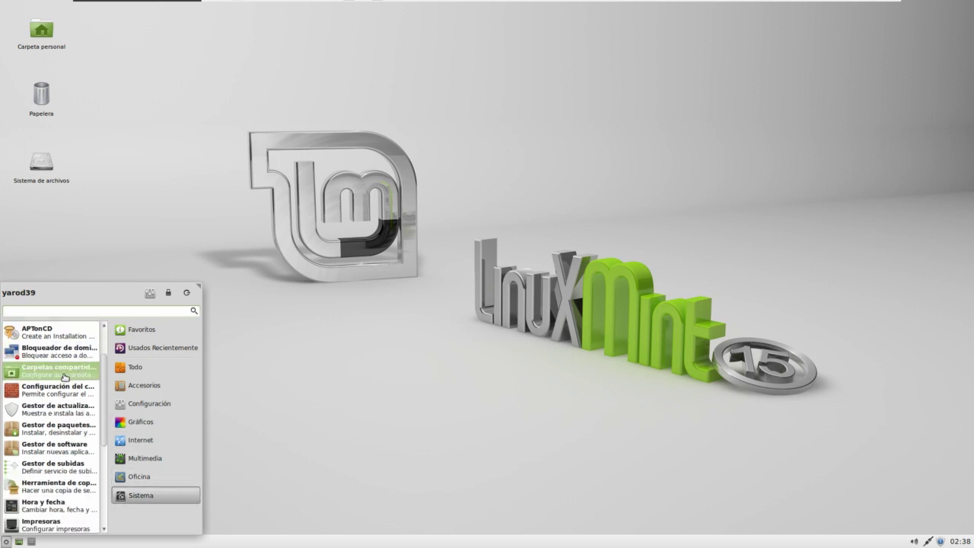
Step: Launch Gestor de software, authorising it with the account password, and open its Sonido y vídeo category
left_click(51, 449)
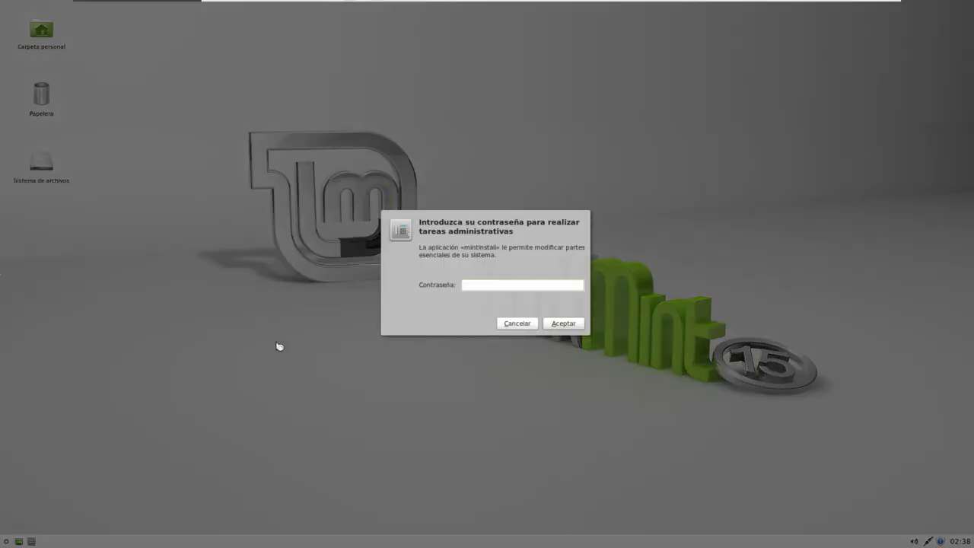
type("********")
key("Return")
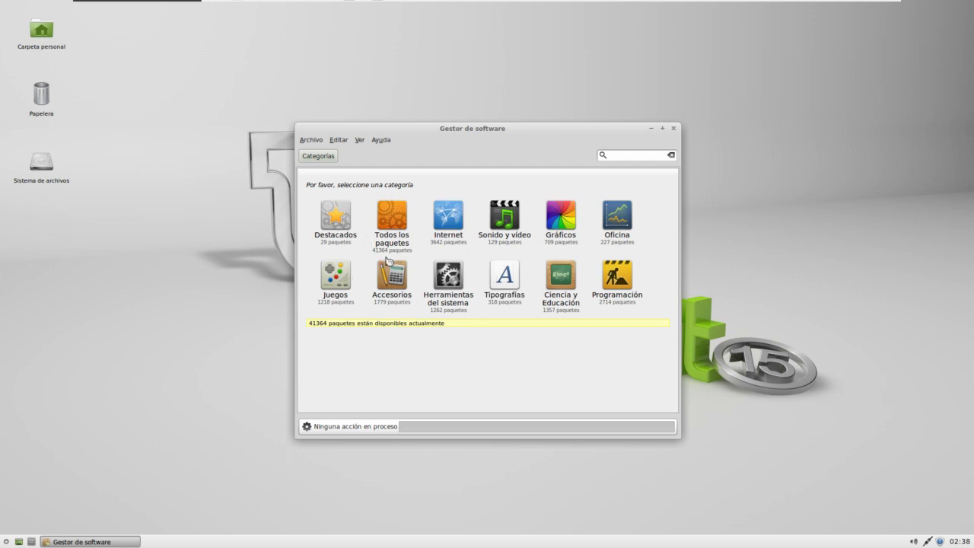
left_click(323, 158)
left_click(503, 221)
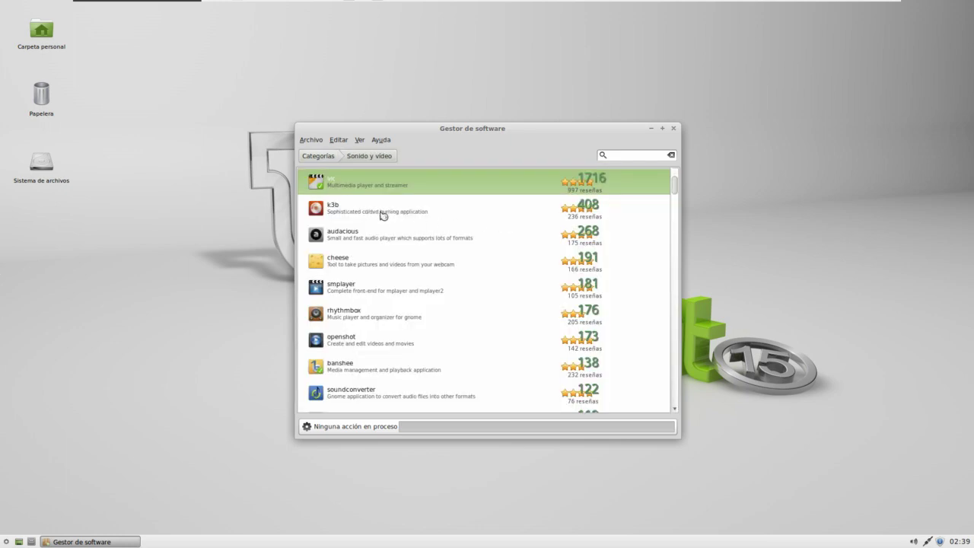
Step: Install gpodder from the Sonido y vídeo category and close Gestor de software
scroll(383, 223, "down", 3)
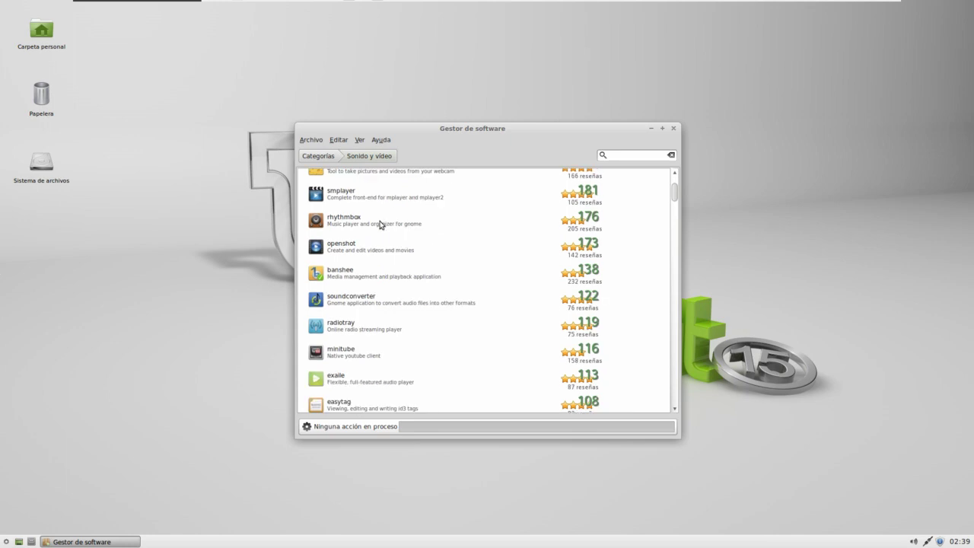
scroll(379, 234, "down", 3)
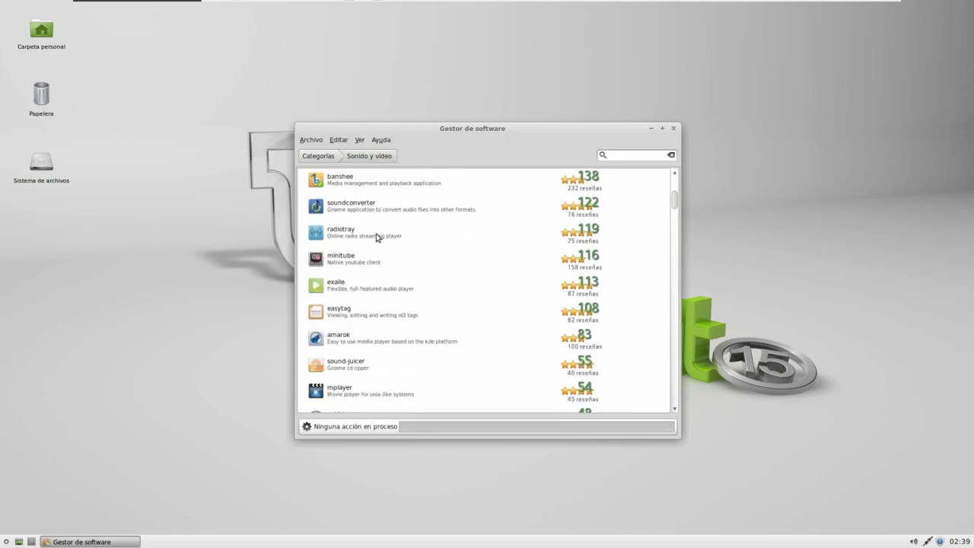
scroll(374, 239, "down", 2)
scroll(373, 244, "down", 3)
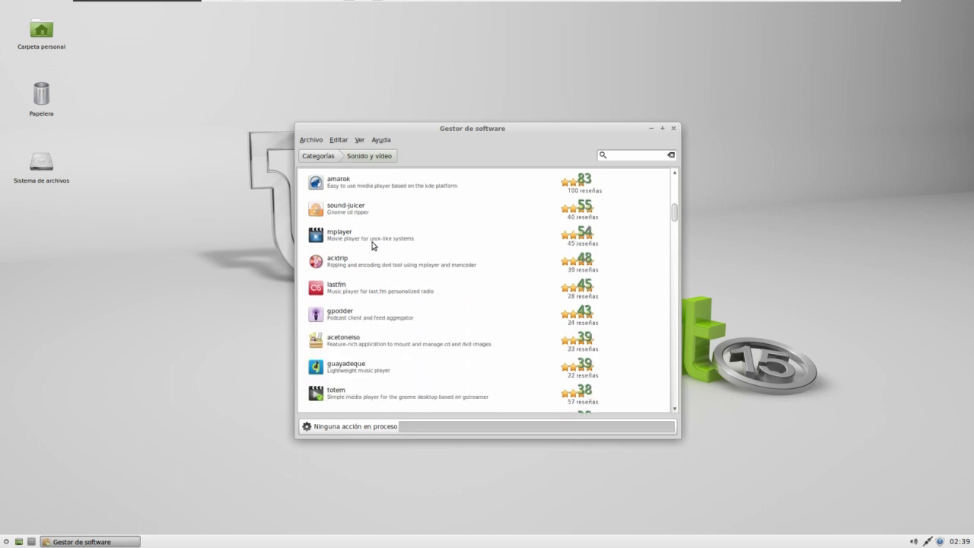
left_click(366, 321)
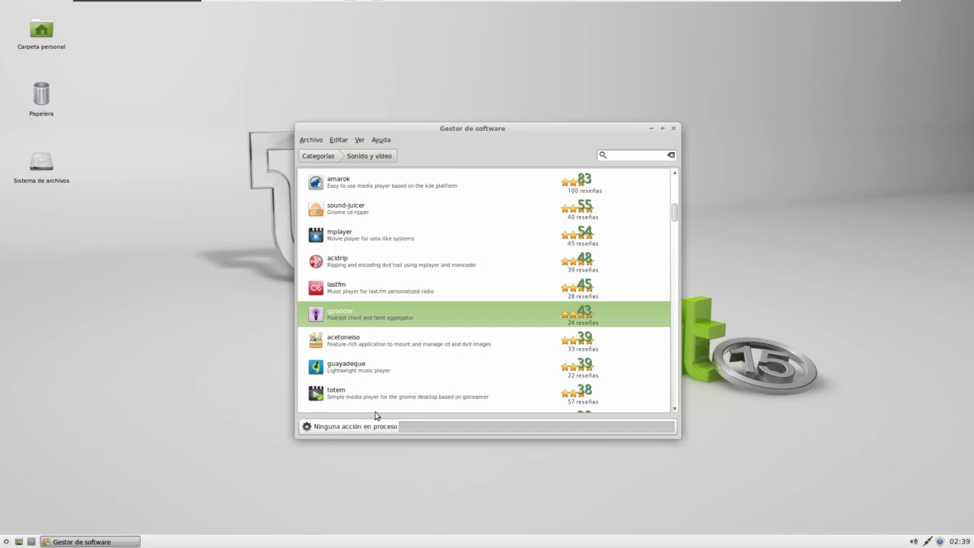
double_click(641, 317)
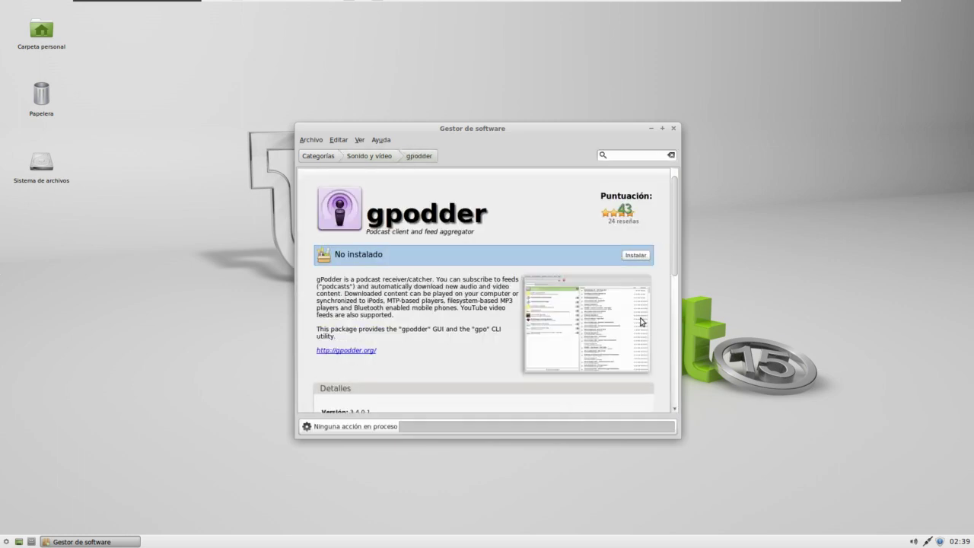
left_click(640, 256)
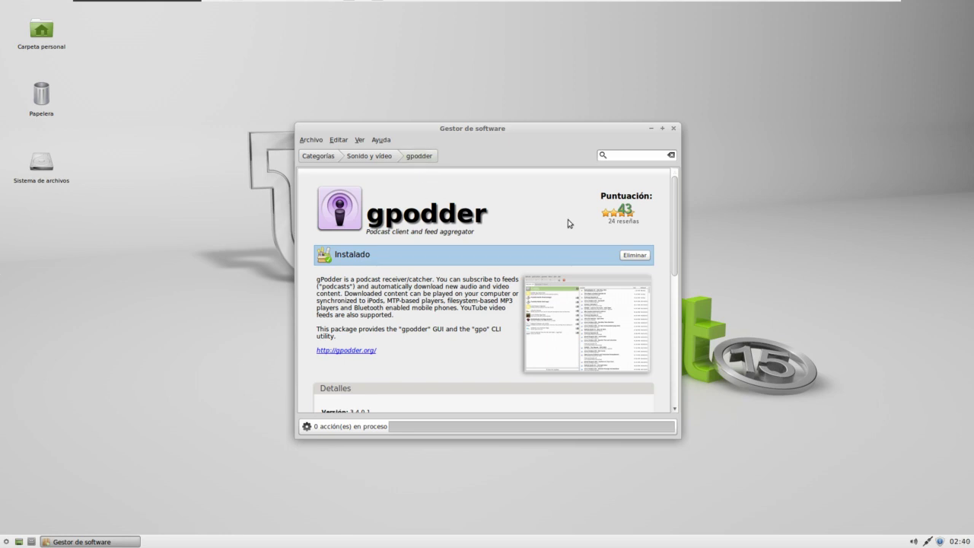
left_click(673, 130)
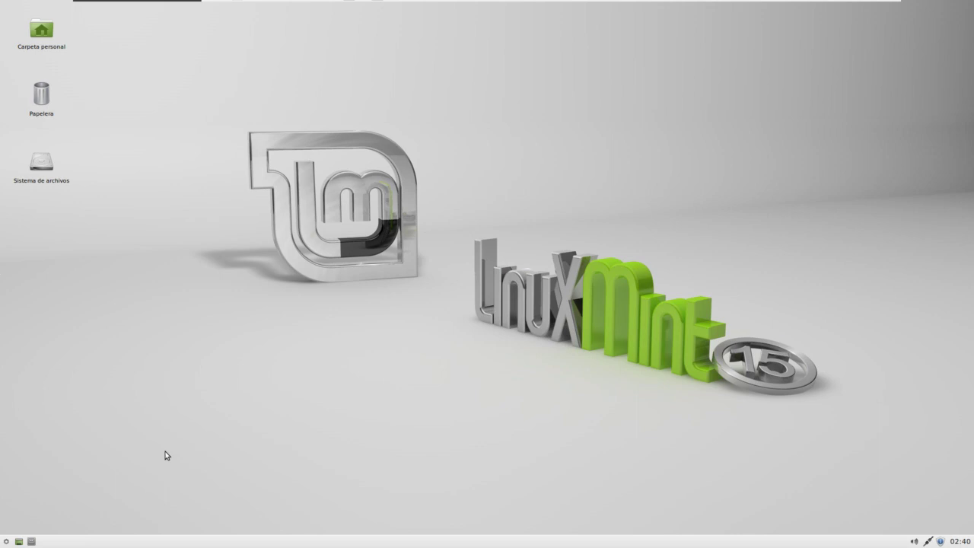
Step: Launch gPodder from the Internet category of the application menu
left_click(6, 541)
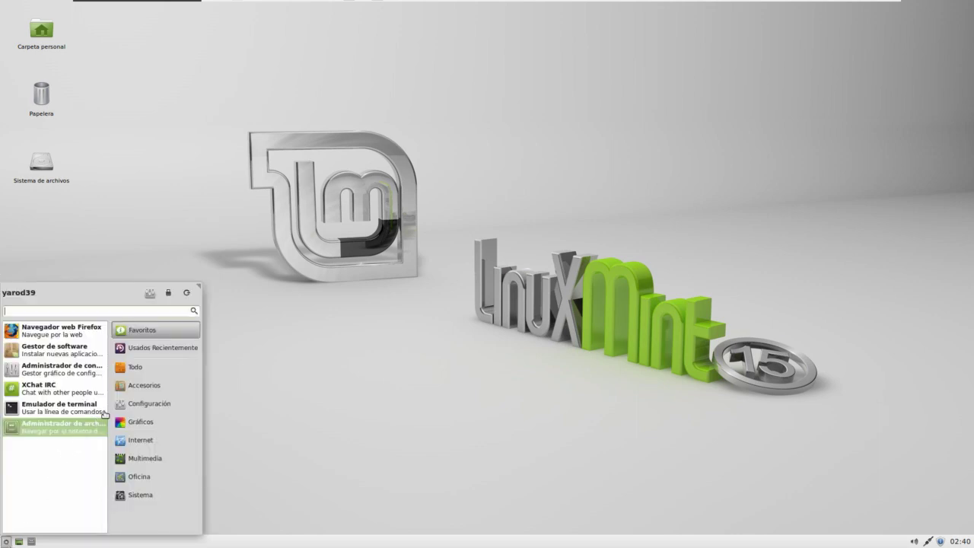
left_click(144, 440)
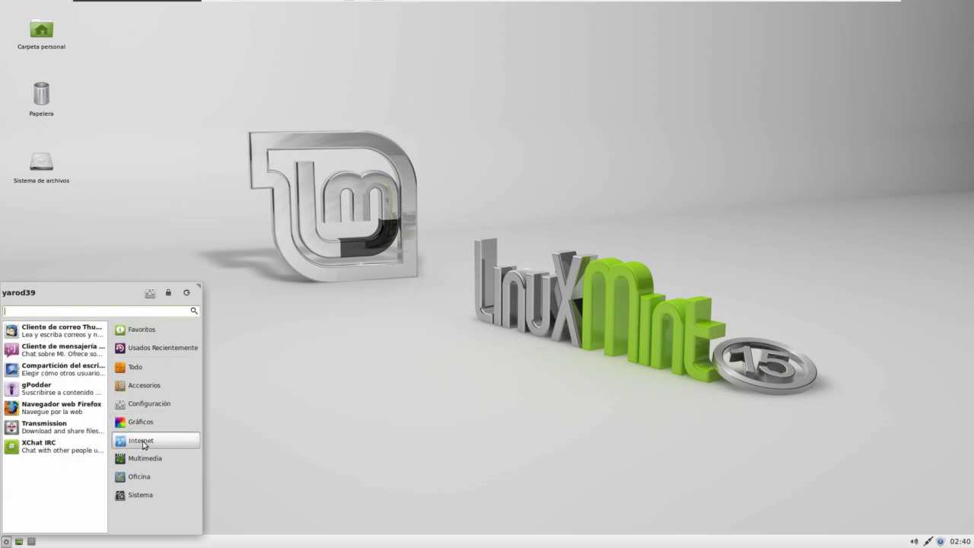
left_click(54, 387)
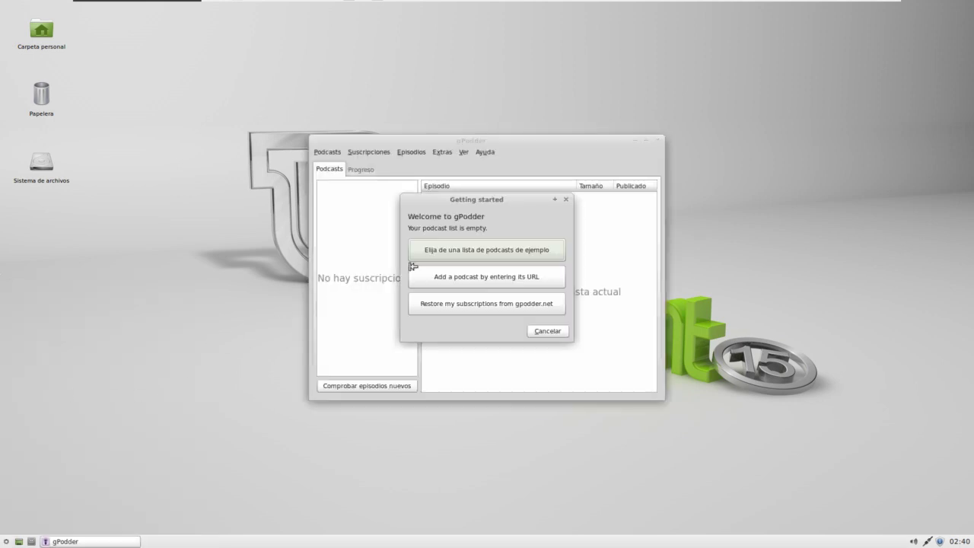
Step: Look through gPodder's example podcast list, Mejores podcasts and YouTube sources, cancel the search for new podcasts, and close gPodder
left_click(471, 253)
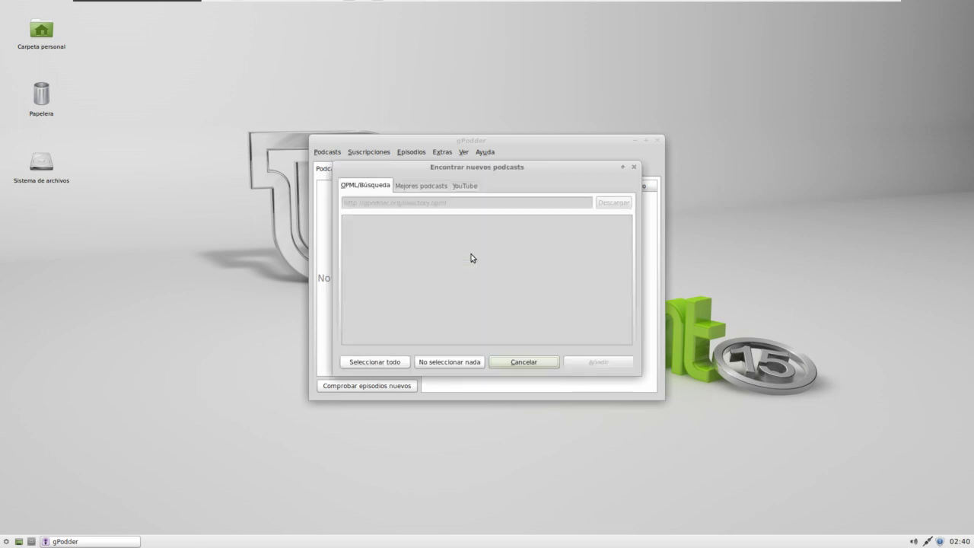
left_click(428, 185)
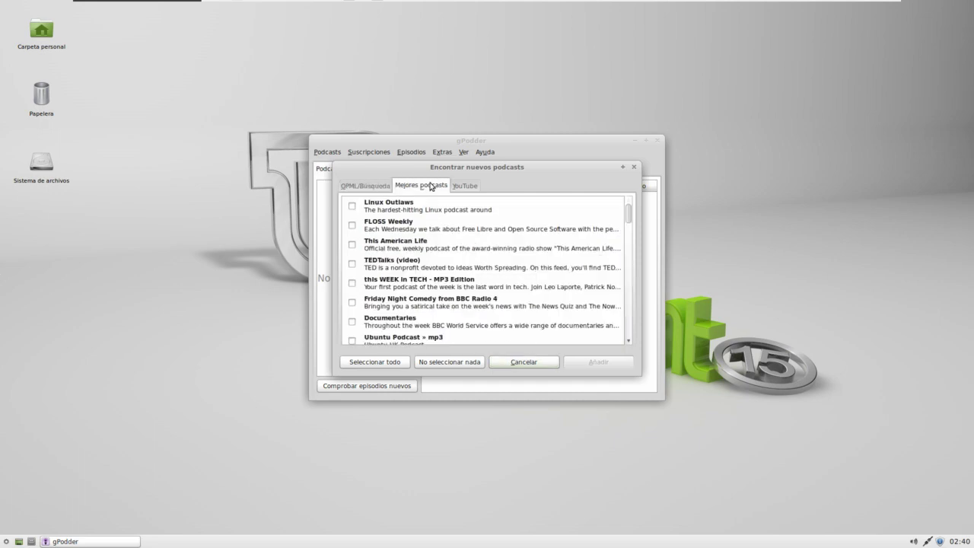
left_click(456, 186)
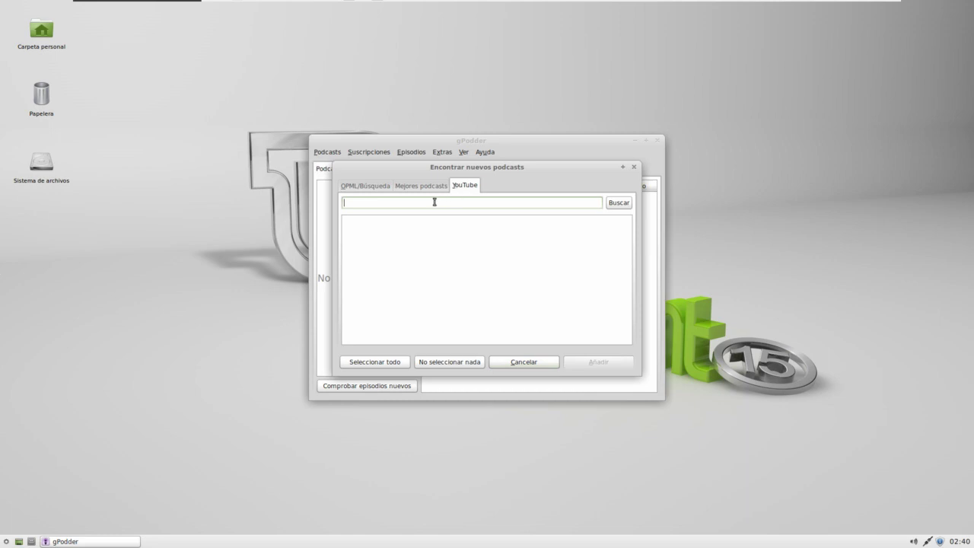
left_click(516, 365)
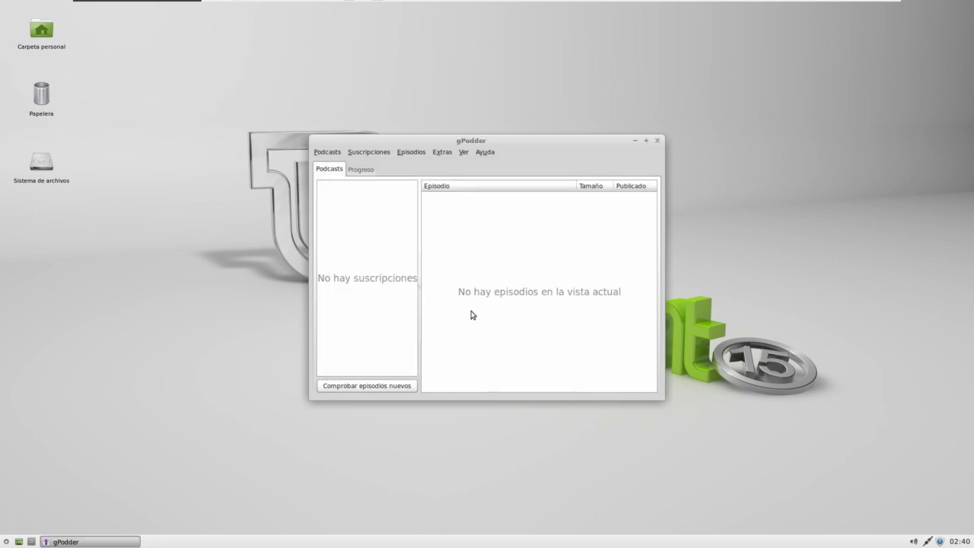
left_click(658, 142)
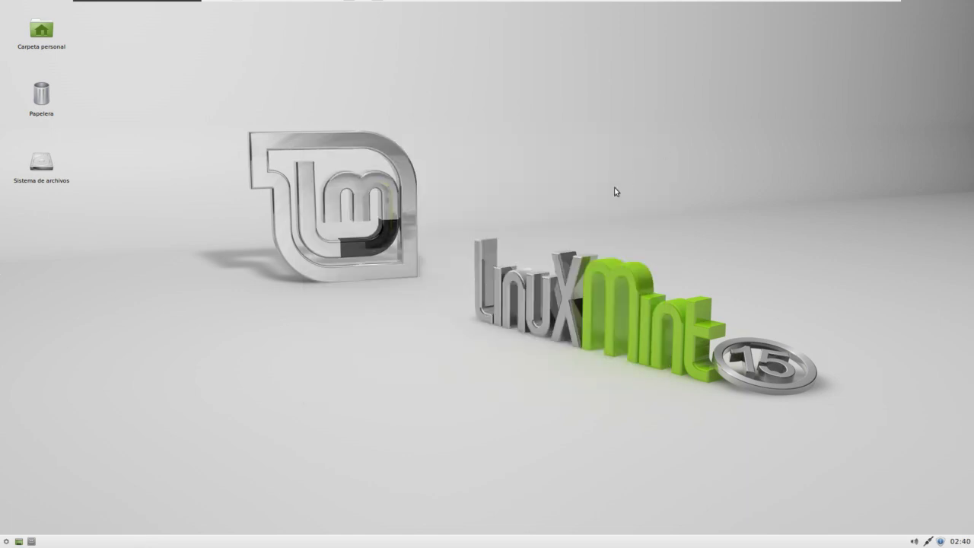
Step: Switch the desktop to Workspace 2 and return to Workspace 1
middle_click(360, 306)
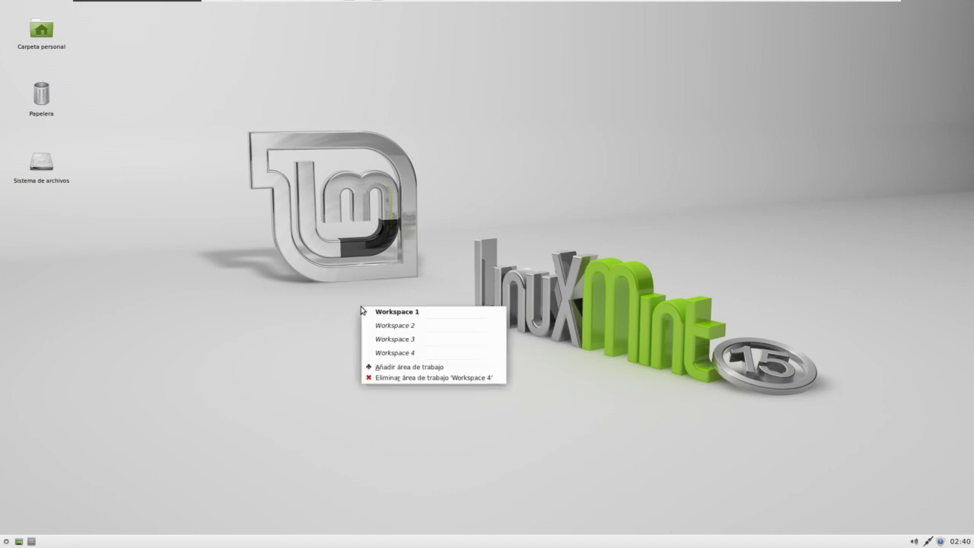
left_click(395, 327)
middle_click(394, 332)
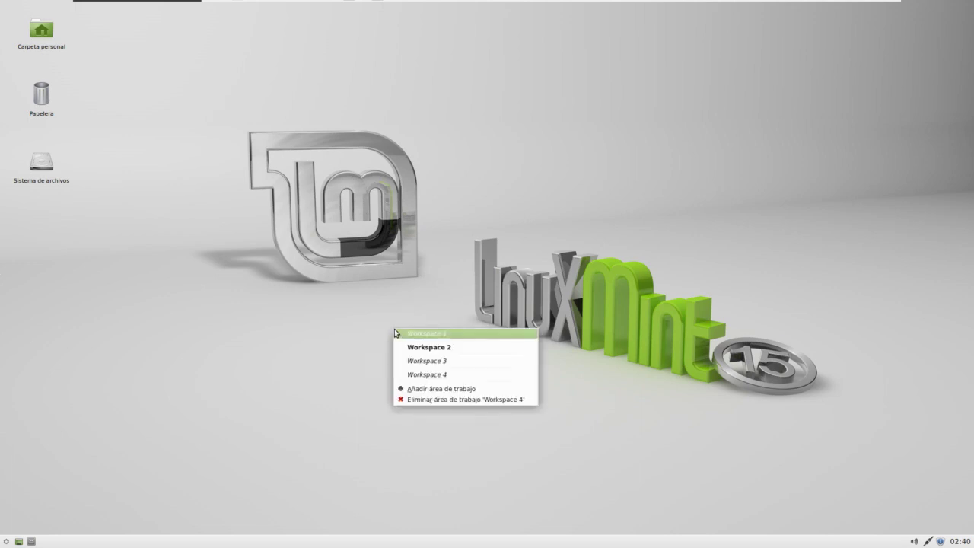
left_click(402, 336)
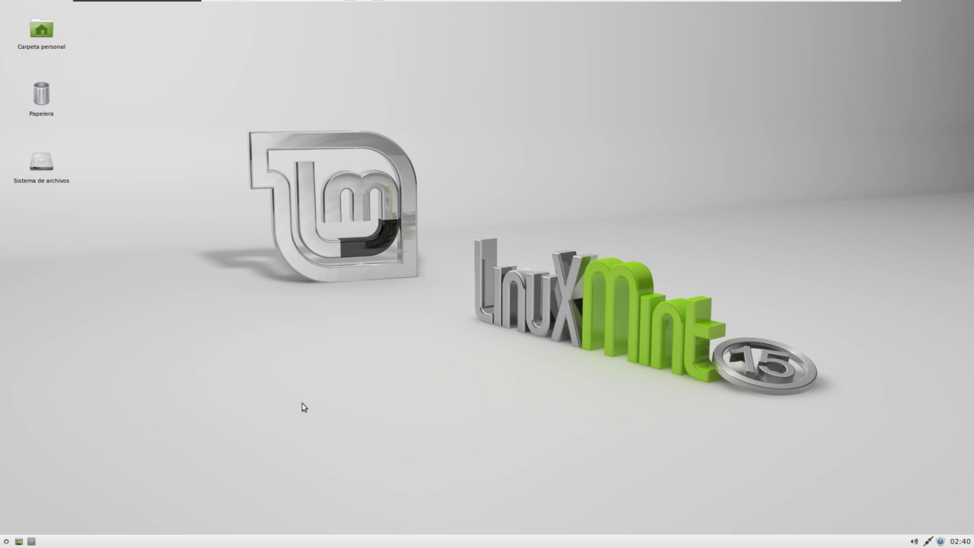
Step: View Sistema de archivos from the places list along with the taskbar panel's options, and close the file manager
left_click(31, 541)
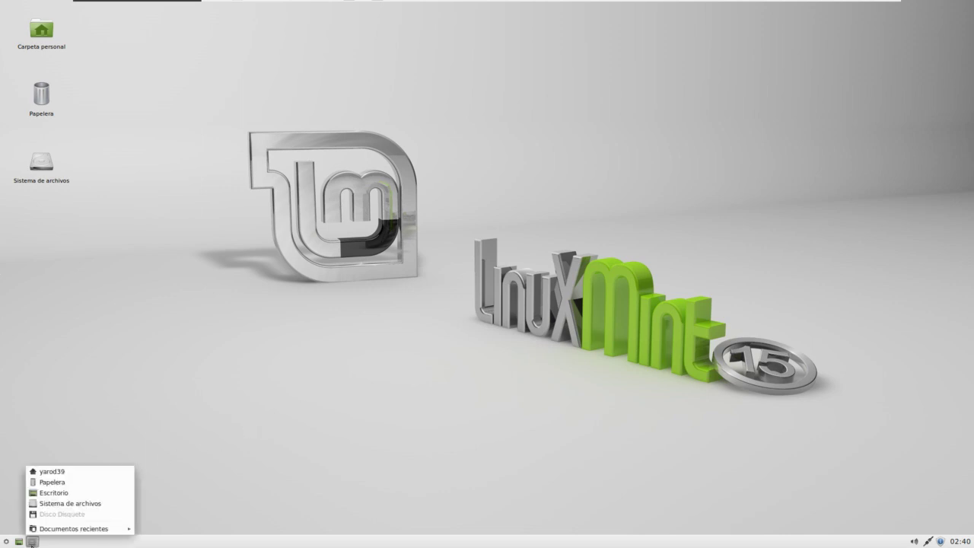
left_click(55, 503)
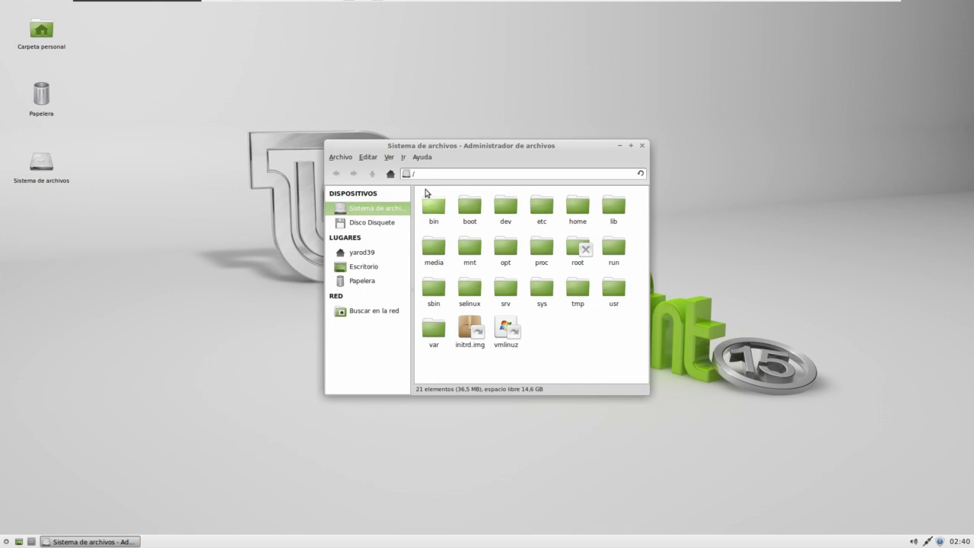
right_click(294, 542)
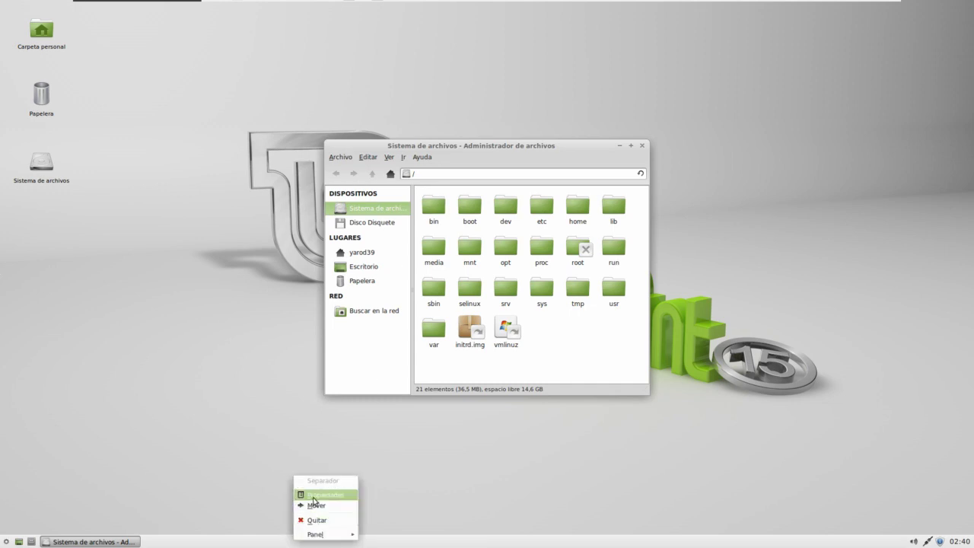
mouse_move(323, 535)
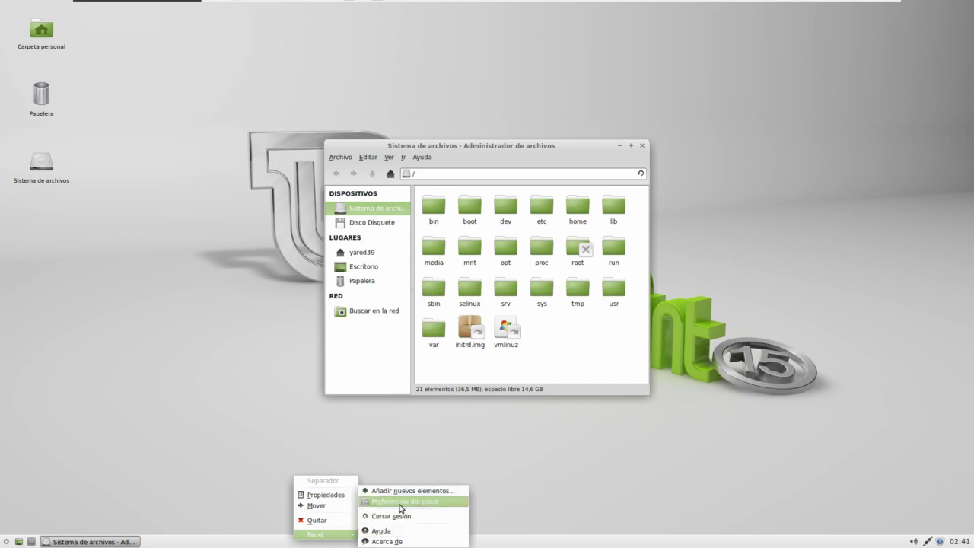
left_click(396, 457)
left_click(643, 146)
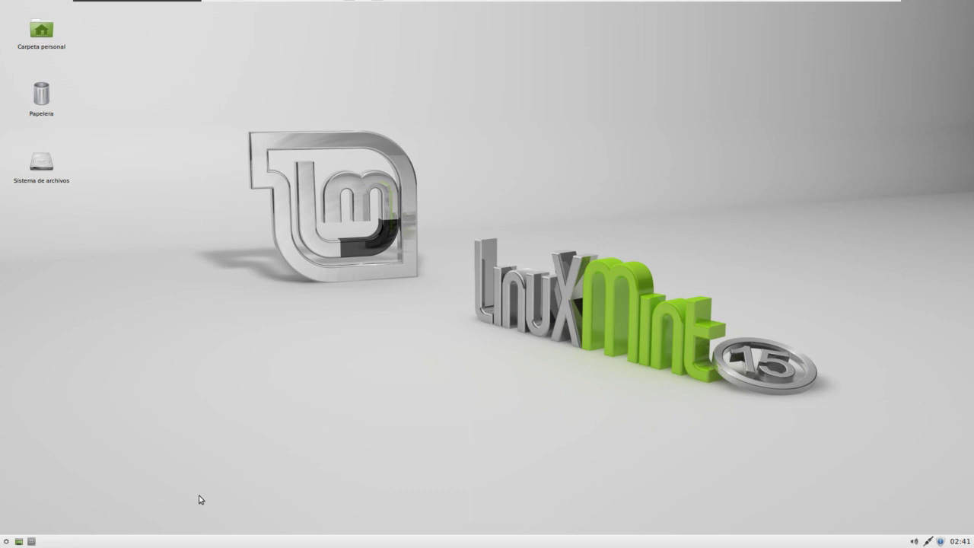
left_click(6, 542)
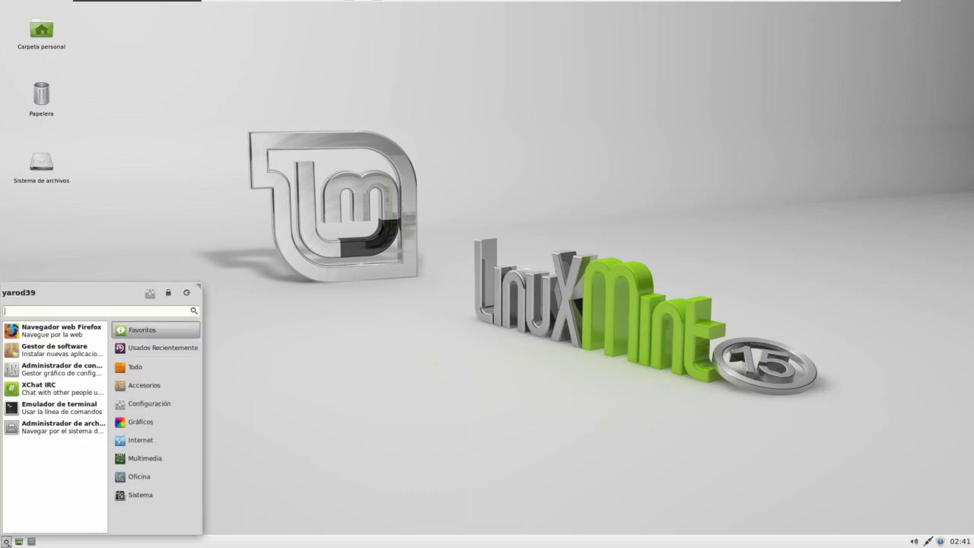
left_click(96, 220)
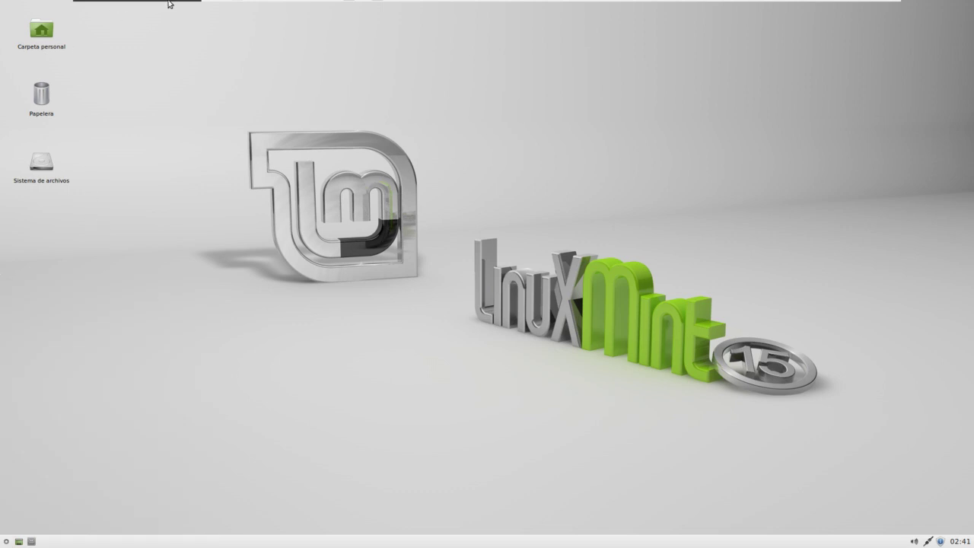
Step: Power off the Linux Mint 15 xfce Olivia virtual machine and take VMware Workstation out of full screen
mouse_move(171, 3)
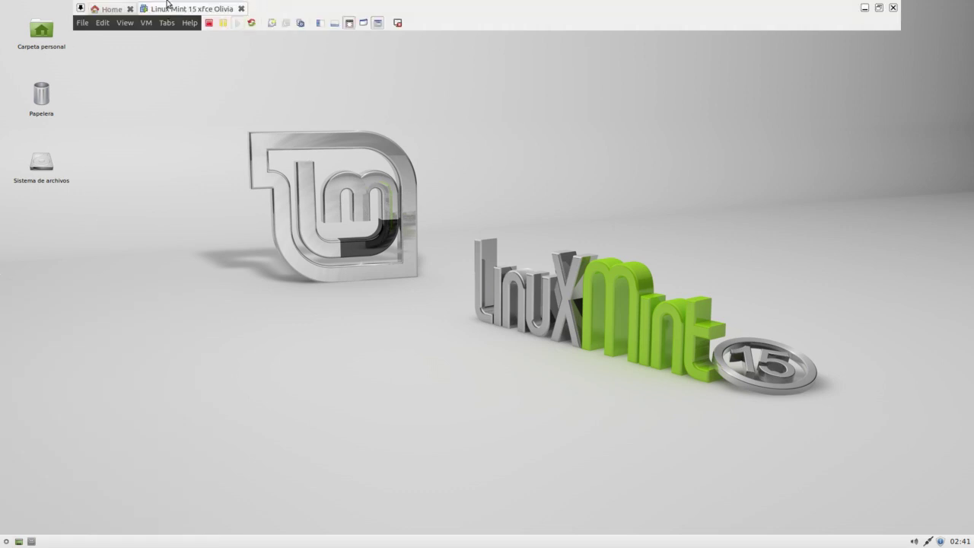
left_click(209, 24)
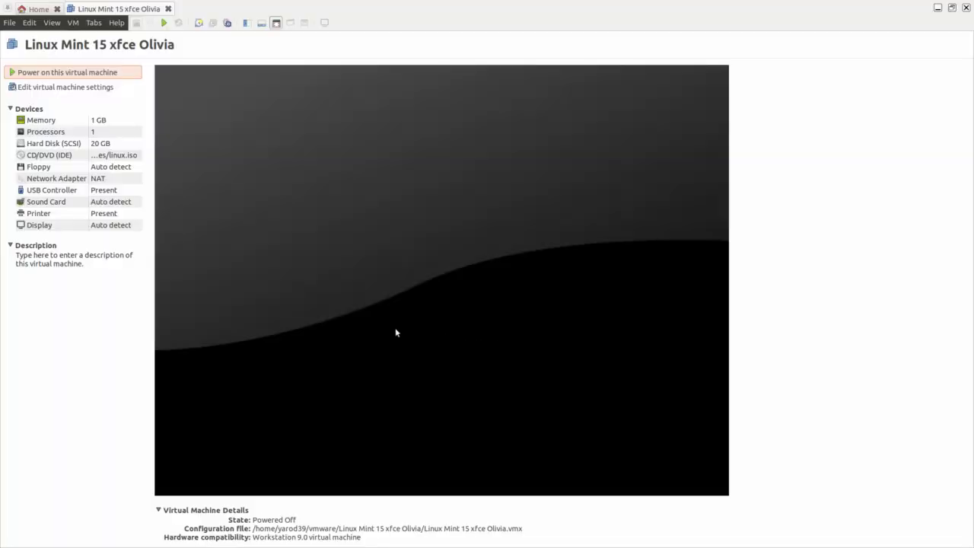
left_click(51, 23)
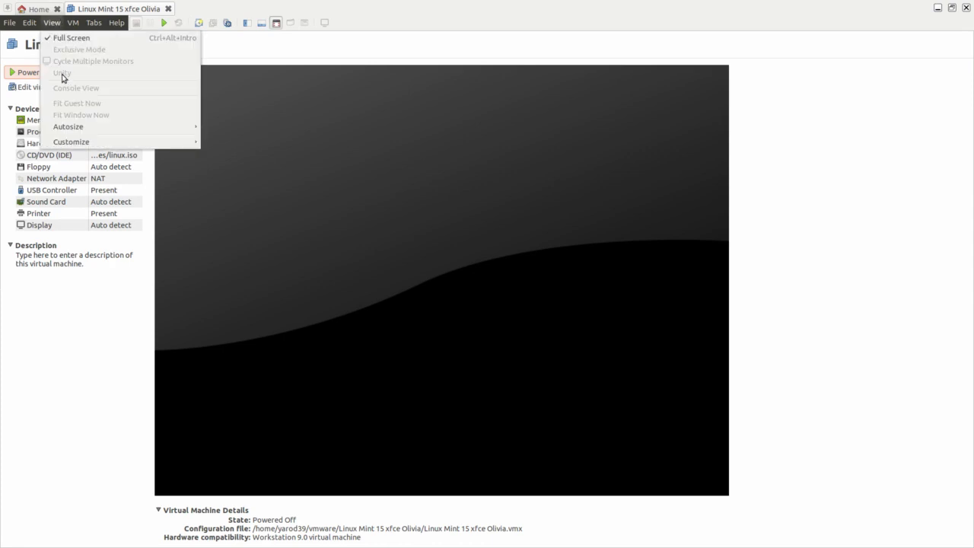
left_click(68, 38)
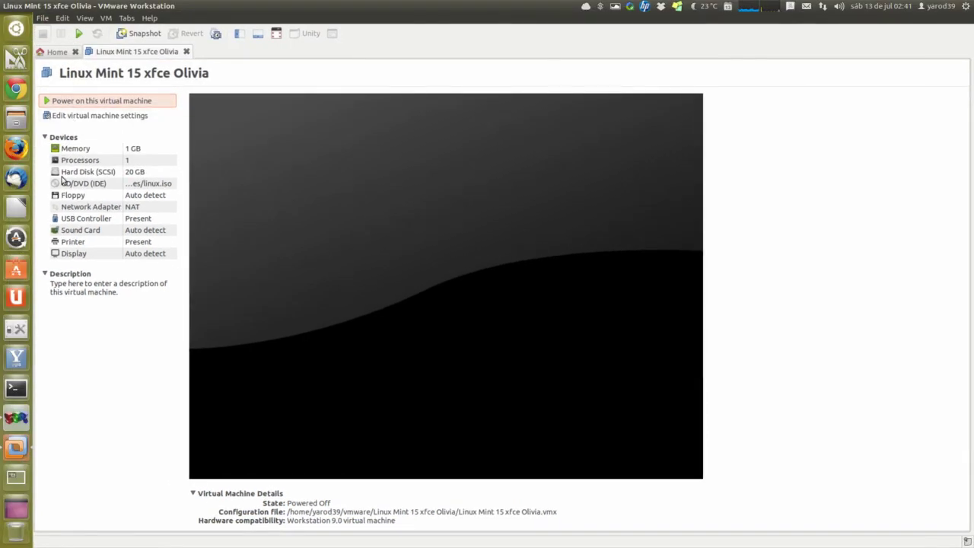
Step: Switch to the SimpleScreenRecorder window
left_click(15, 417)
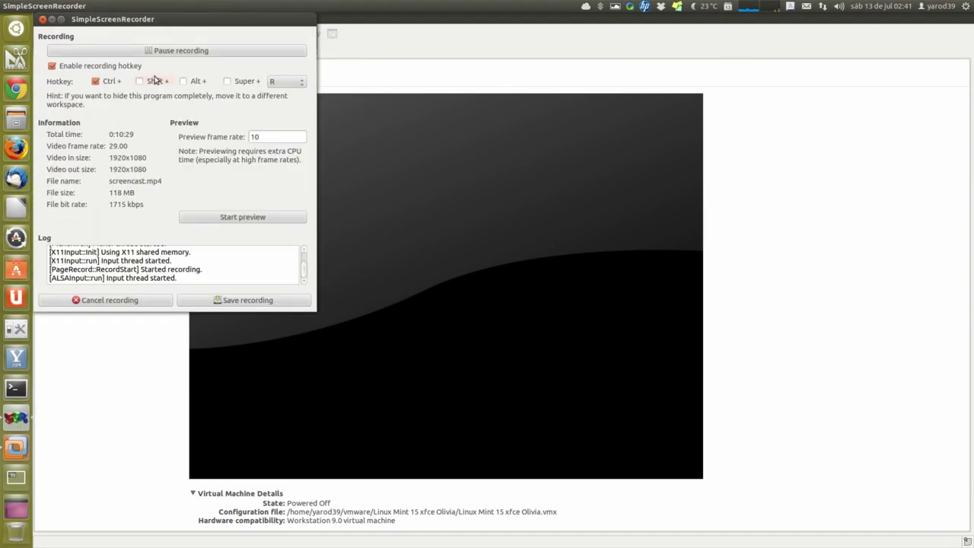